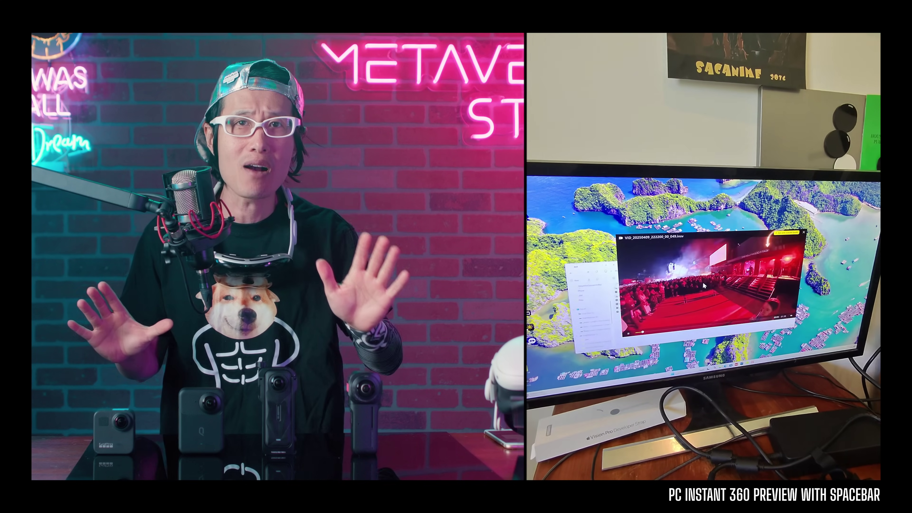
Rotate the 360 quick preview to centre the stairs, step to the next clip, then close the preview.
{"action": "left_click_drag", "start_coordinate": [714, 277], "coordinate": [662, 268]}
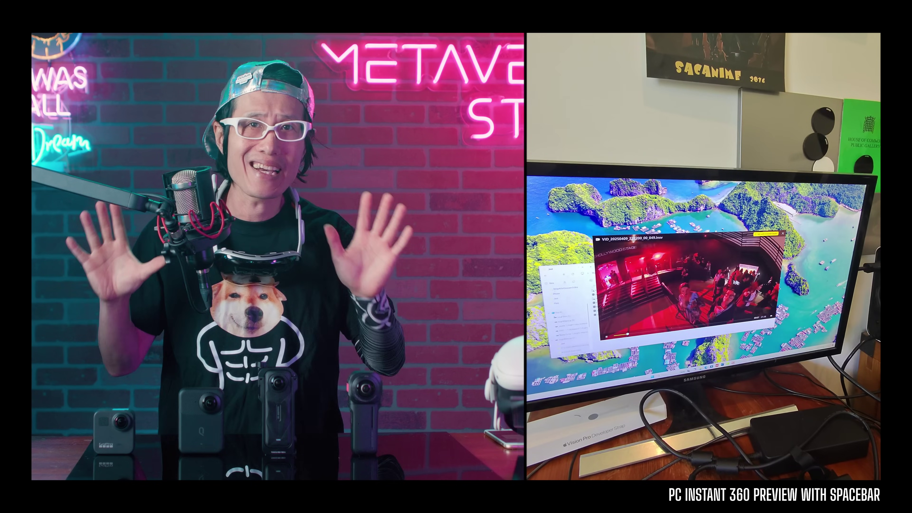
{"action": "key", "text": "Down"}
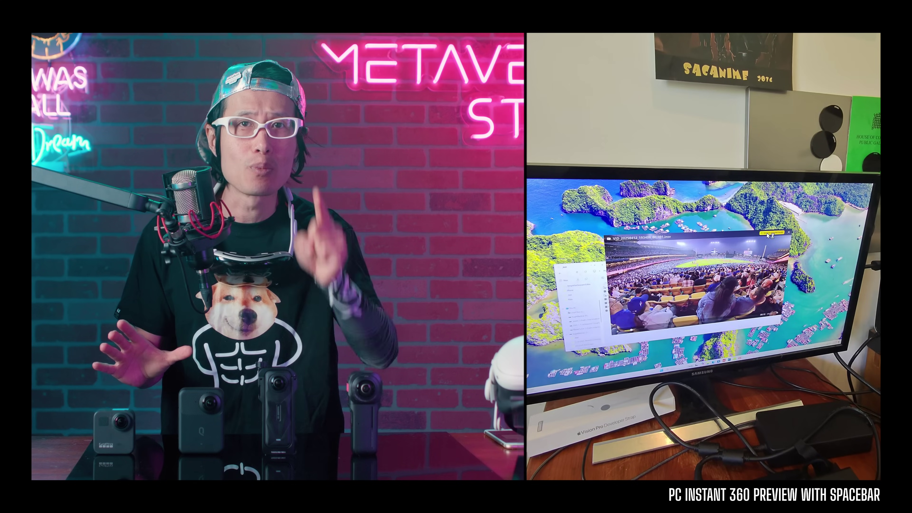
{"action": "left_click", "coordinate": [768, 234]}
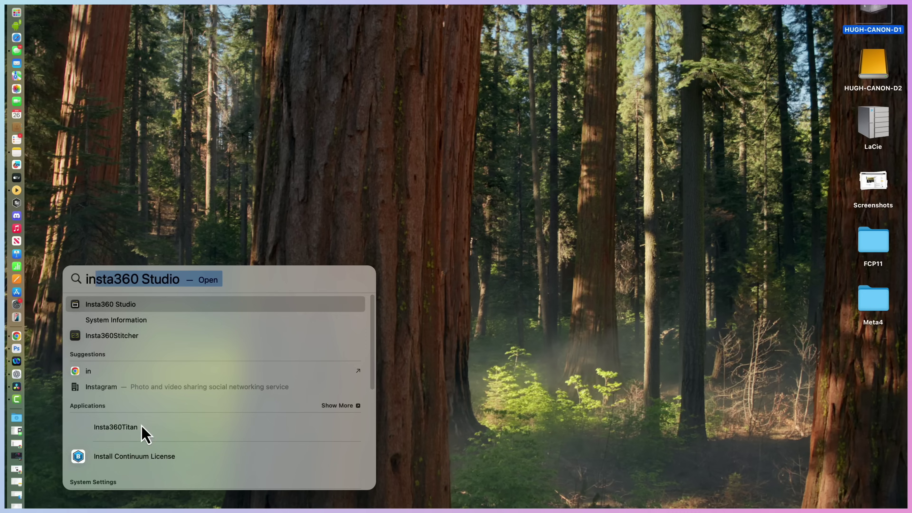
Launch Insta360 Studio and create a new project with a 2:1 (360° Panorama) ratio.
{"action": "key", "text": "Return"}
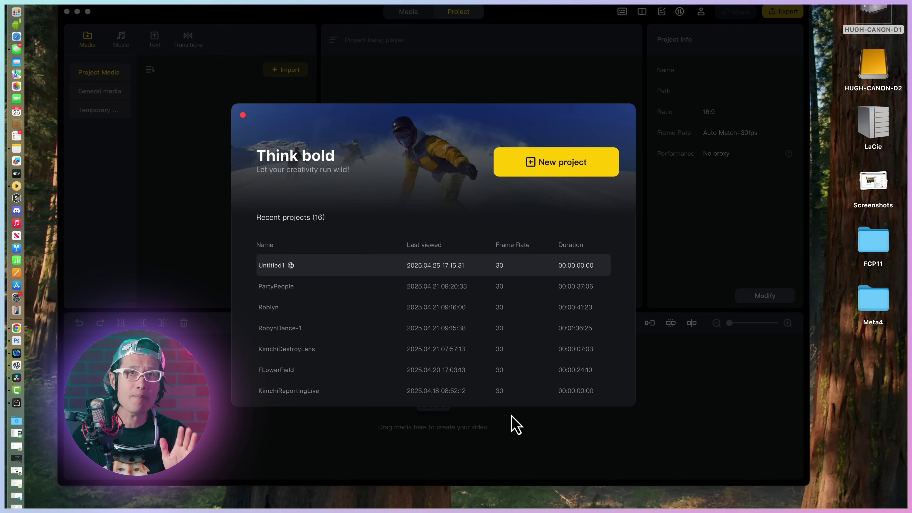
{"action": "left_click", "coordinate": [569, 167]}
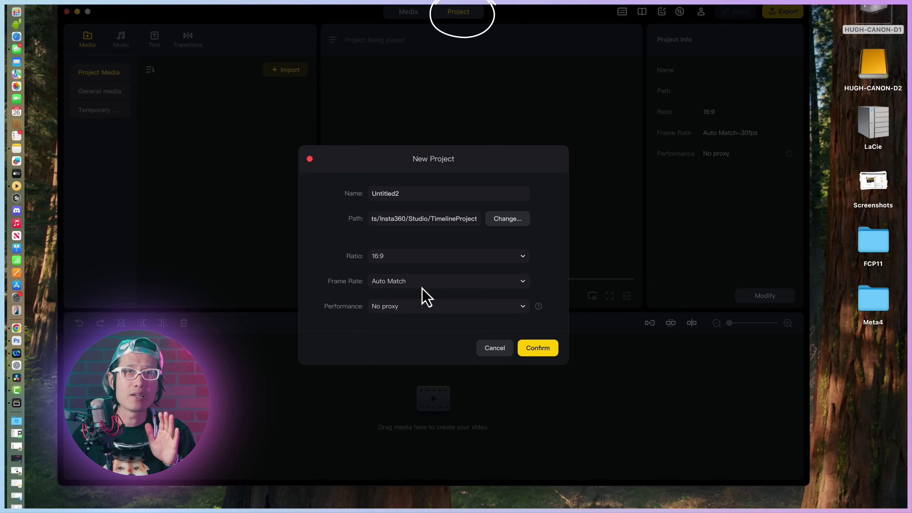
{"action": "left_click", "coordinate": [430, 259]}
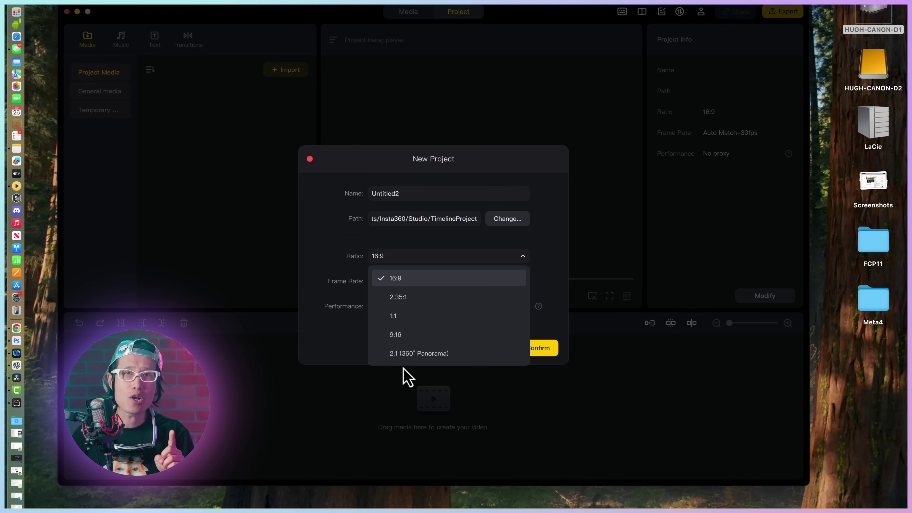
{"action": "left_click", "coordinate": [401, 354]}
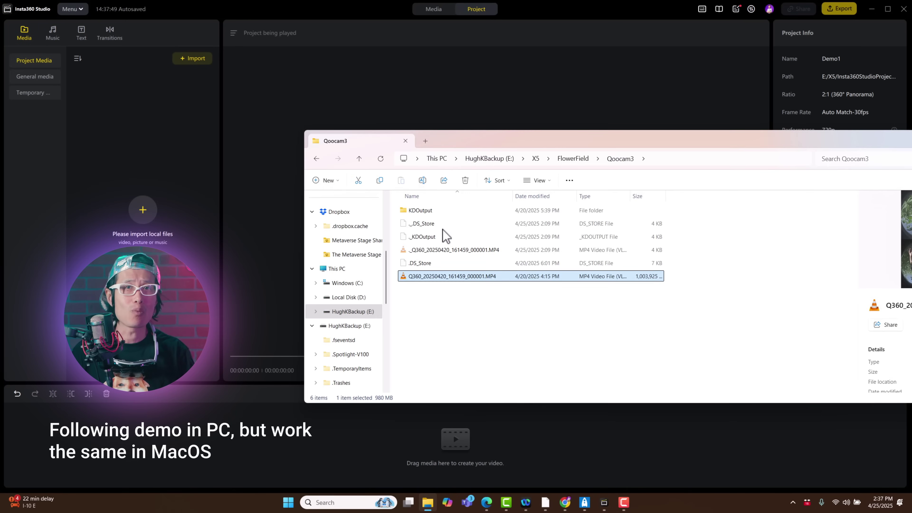
{"action": "left_click", "coordinate": [430, 214]}
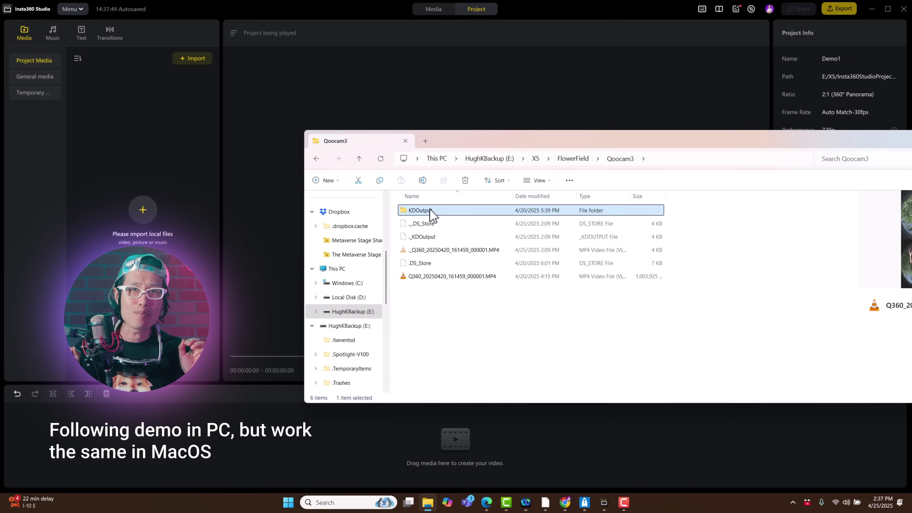
Import the Qoocam3 Output.MOV from the KDOutput folder into the project media.
{"action": "double_click", "coordinate": [430, 212]}
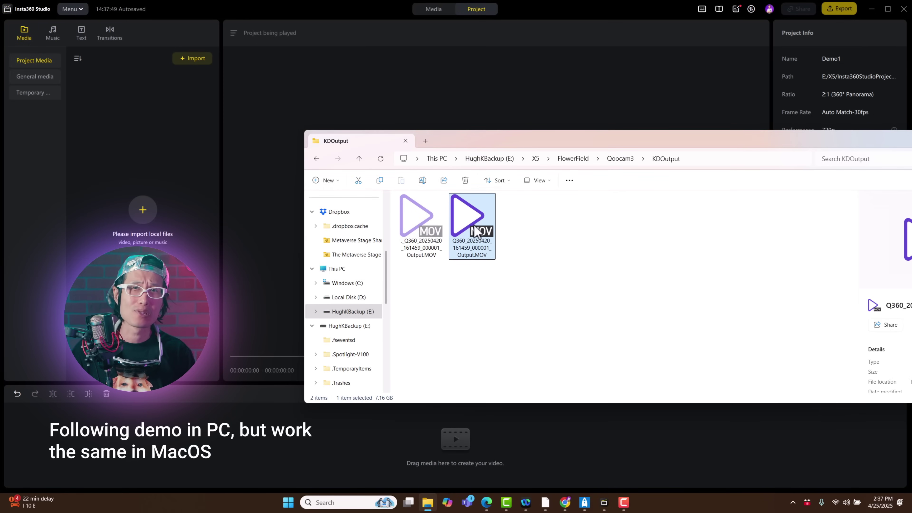
{"action": "left_click_drag", "start_coordinate": [129, 183], "coordinate": [129, 183]}
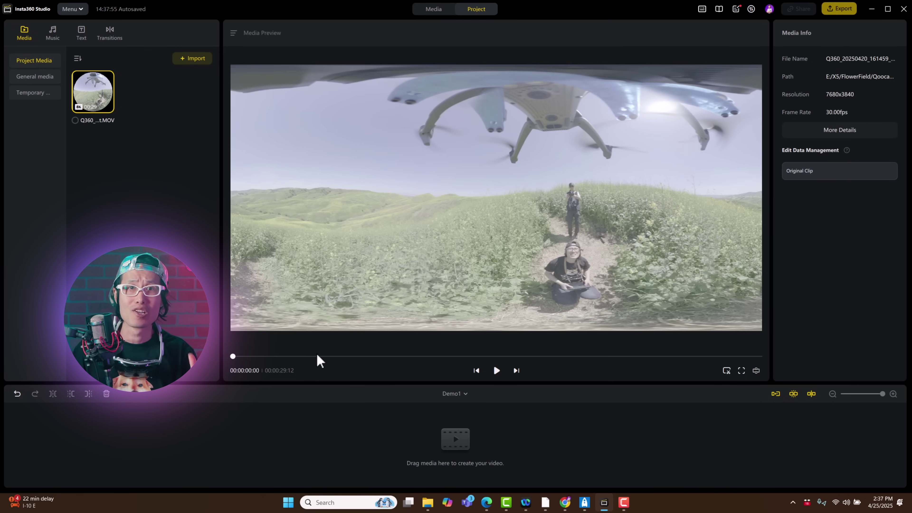
{"action": "left_click", "coordinate": [316, 356]}
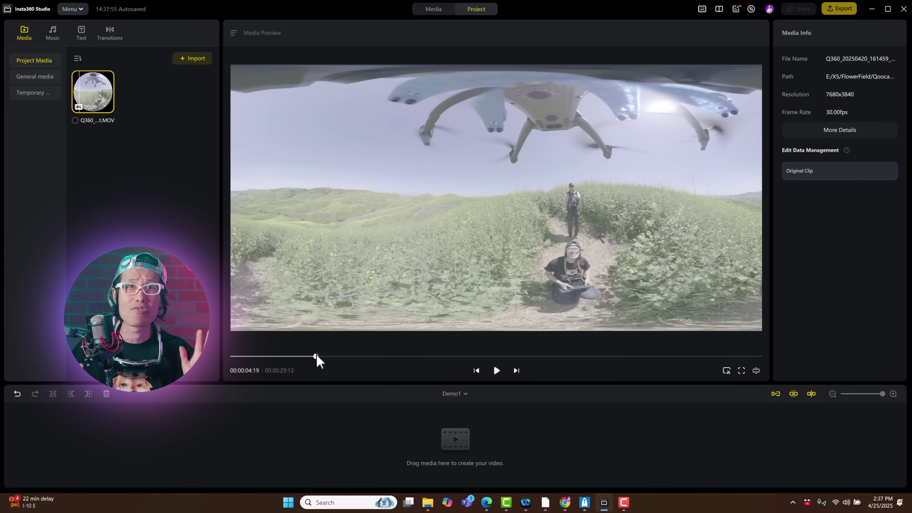
Navigate to FlowerField > X5 in File Explorer and select all 63 files.
{"action": "left_click", "coordinate": [427, 502]}
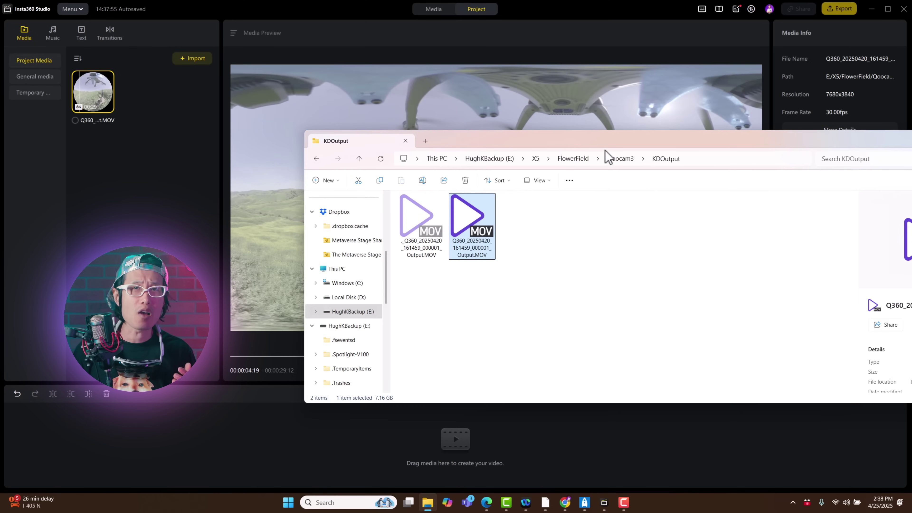
{"action": "left_click", "coordinate": [619, 159]}
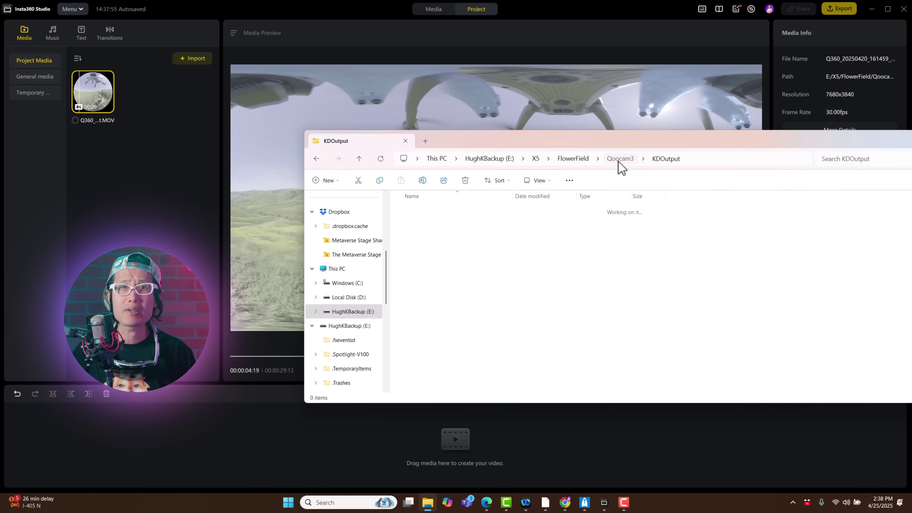
{"action": "left_click", "coordinate": [574, 159]}
{"action": "double_click", "coordinate": [431, 292]}
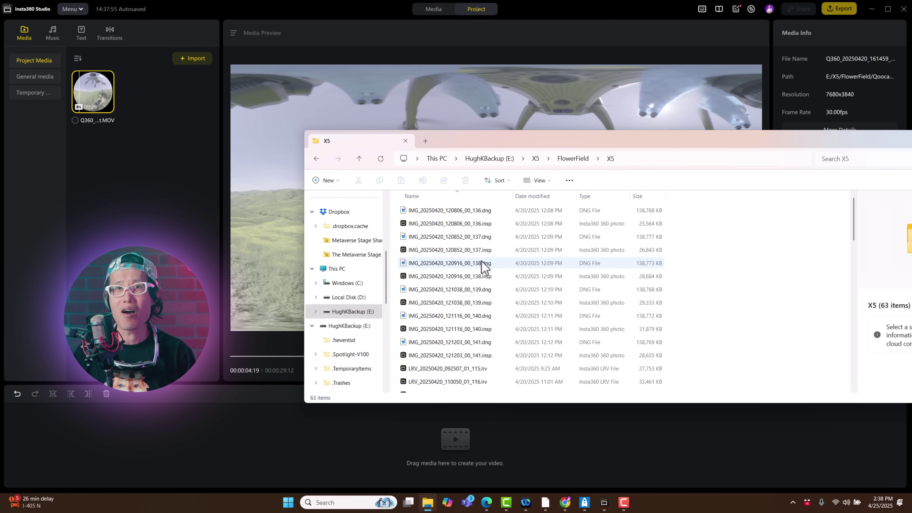
{"action": "key", "text": "ctrl+a"}
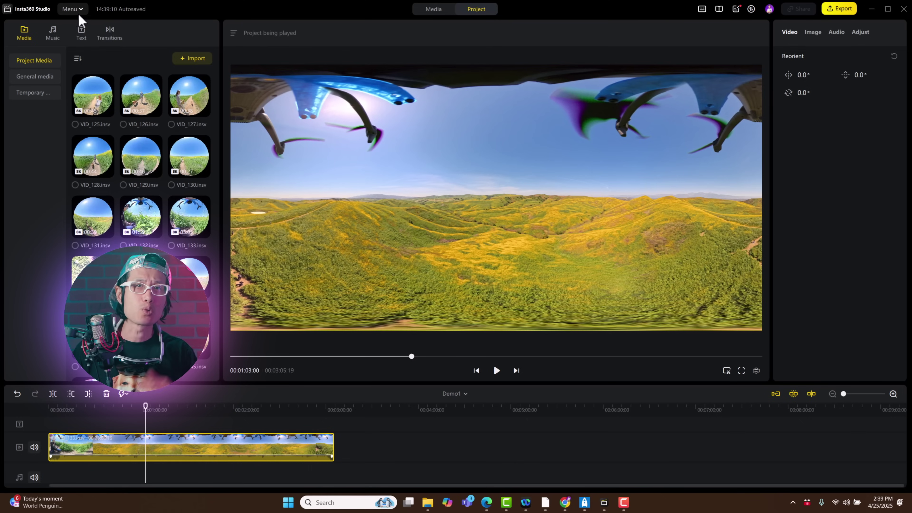
Review the Codecs and Hardware Acceleration pages in Preferences to confirm hardware decoding and encoding.
{"action": "left_click", "coordinate": [77, 10]}
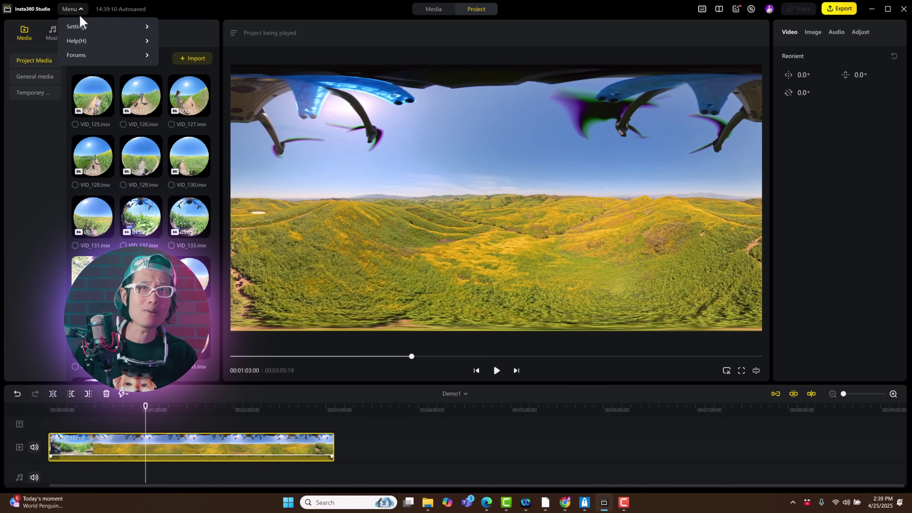
{"action": "mouse_move", "coordinate": [184, 33]}
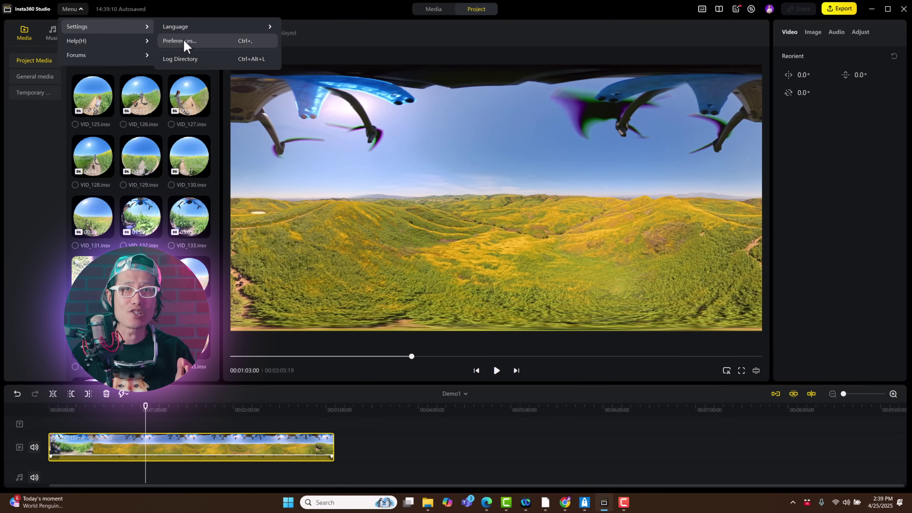
{"action": "left_click", "coordinate": [184, 41]}
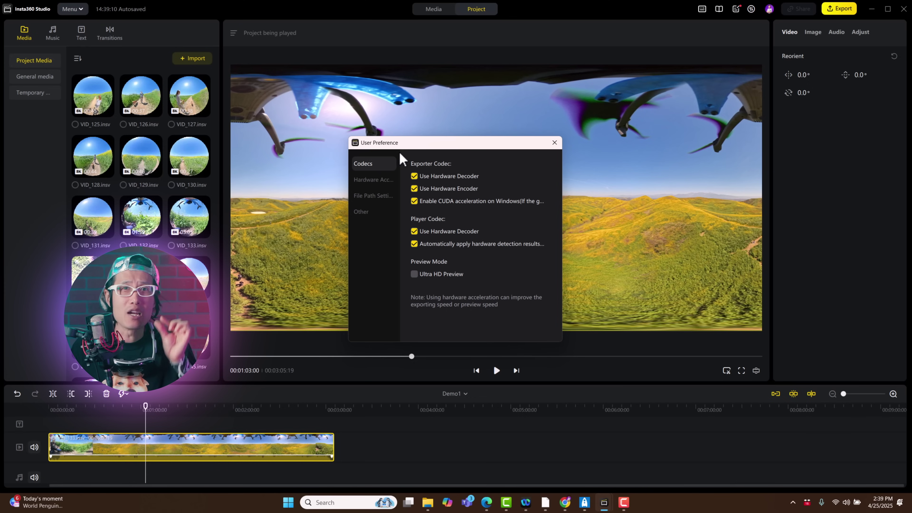
{"action": "left_click", "coordinate": [373, 180]}
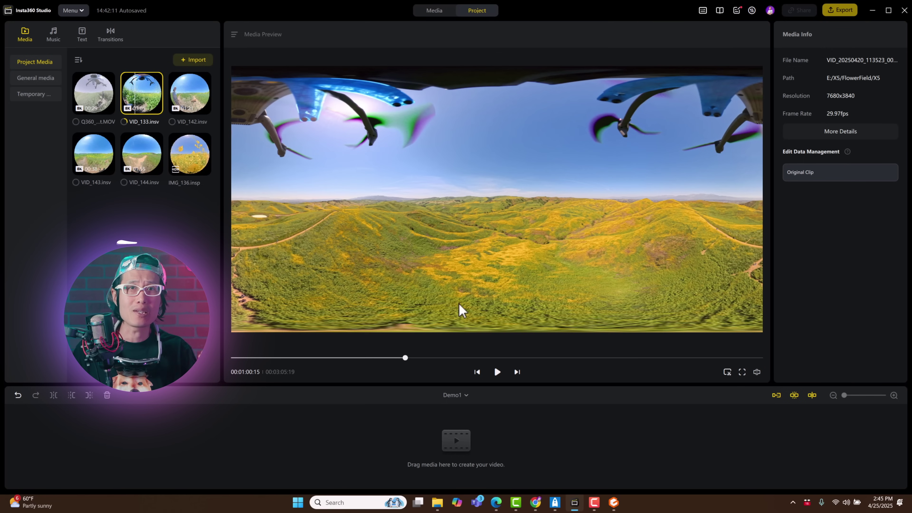
Place VID_133 and then the Q360 clip on the timeline, and show the Q360 clip's Adjust sliders.
{"action": "mouse_move", "coordinate": [100, 89]}
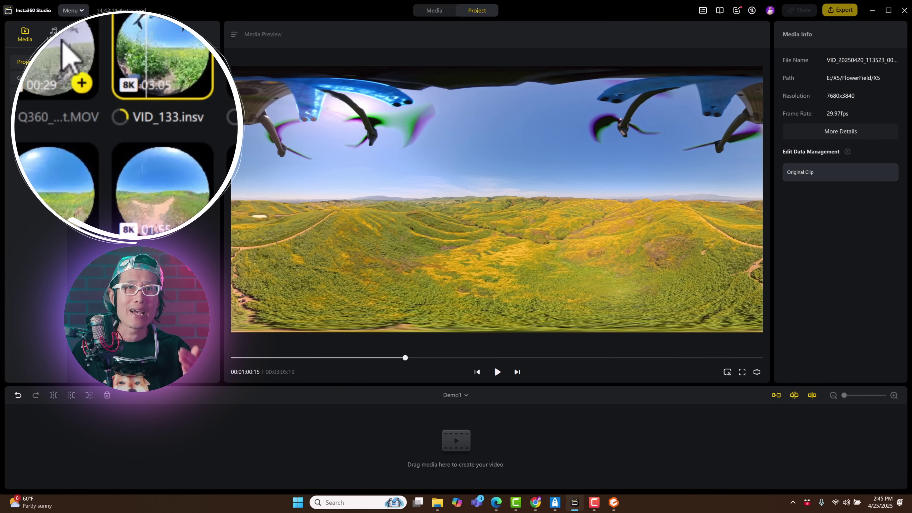
{"action": "left_click_drag", "start_coordinate": [135, 102], "coordinate": [84, 435]}
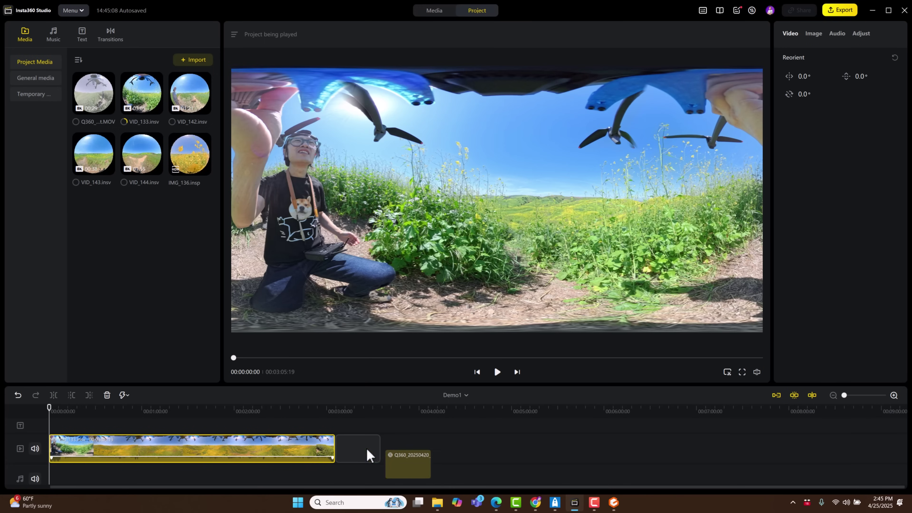
{"action": "left_click_drag", "start_coordinate": [351, 447], "coordinate": [345, 444]}
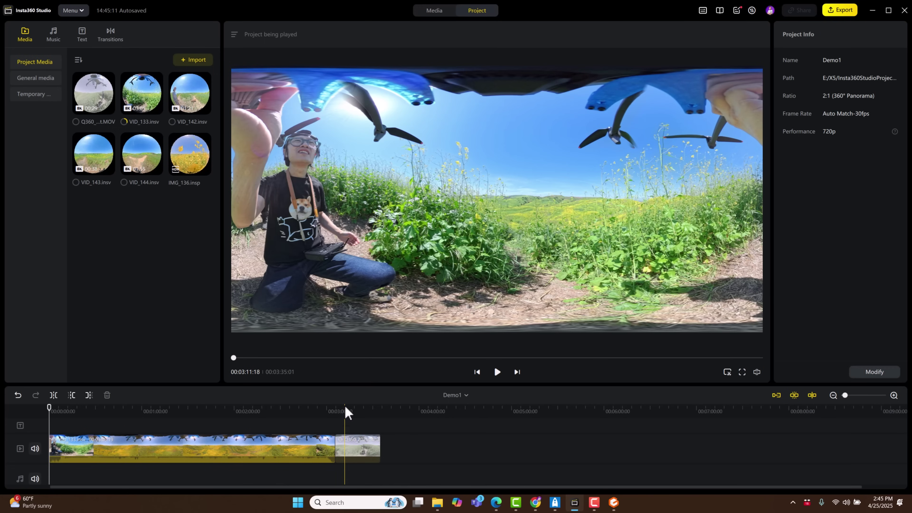
{"action": "mouse_move", "coordinate": [346, 412]}
{"action": "left_mouse_down"}
{"action": "mouse_move", "coordinate": [351, 408]}
{"action": "mouse_move", "coordinate": [350, 416]}
{"action": "left_mouse_up"}
{"action": "left_click", "coordinate": [343, 456]}
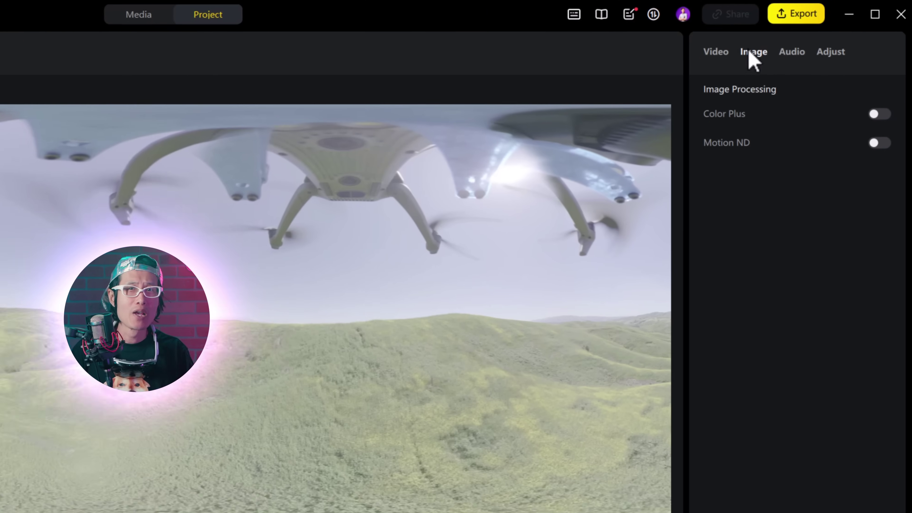
{"action": "left_click", "coordinate": [861, 34]}
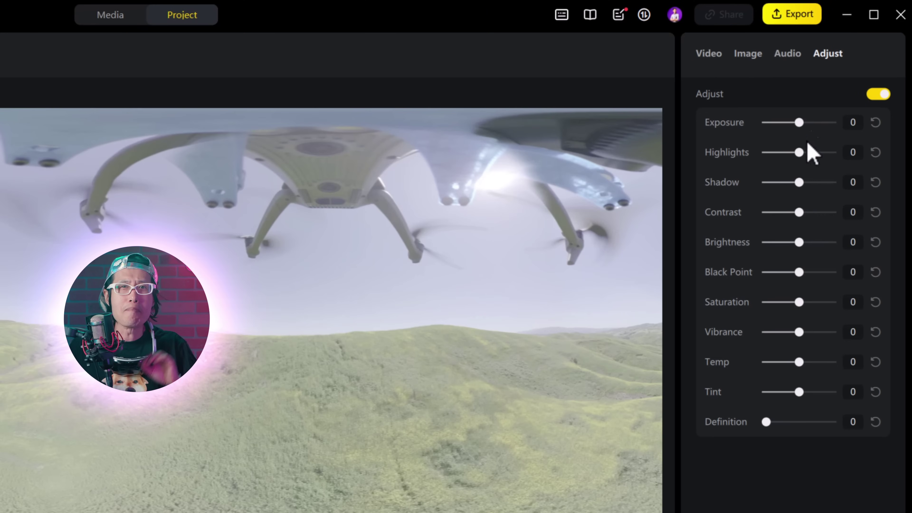
Grade the drone clip: exposure -34, highlights -91, shadows -32, contrast 89, saturation 100, definition raised.
{"action": "mouse_move", "coordinate": [798, 124]}
{"action": "left_mouse_down"}
{"action": "mouse_move", "coordinate": [814, 124]}
{"action": "mouse_move", "coordinate": [801, 124]}
{"action": "left_mouse_up"}
{"action": "left_click_drag", "start_coordinate": [798, 152], "coordinate": [777, 152]}
{"action": "left_click_drag", "start_coordinate": [798, 182], "coordinate": [823, 212]}
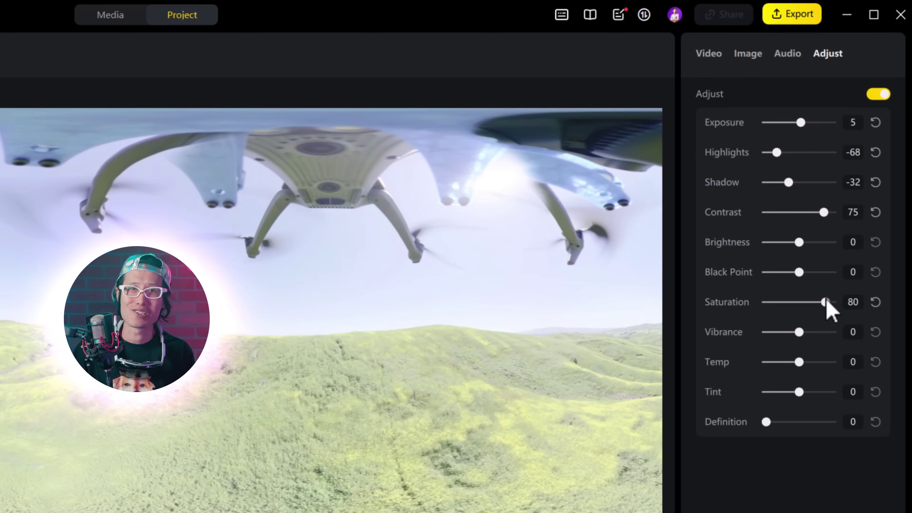
{"action": "left_click_drag", "start_coordinate": [799, 331], "coordinate": [814, 336]}
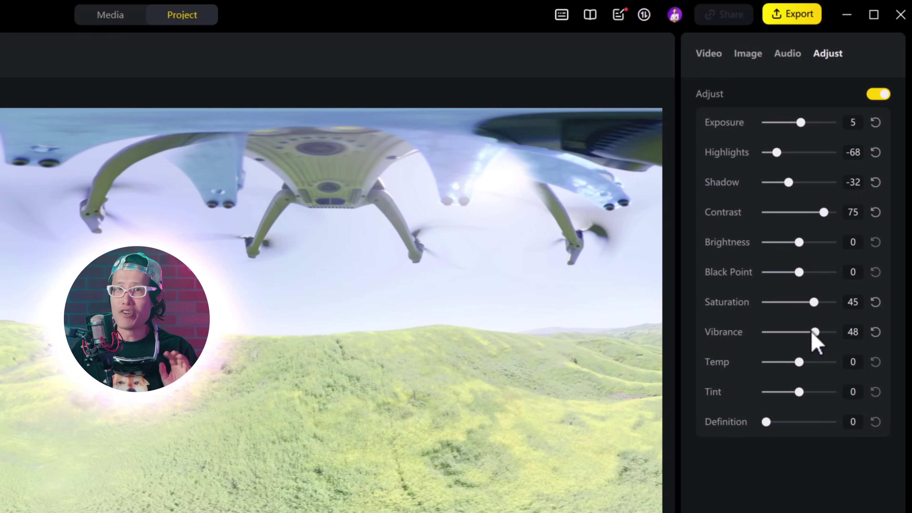
{"action": "left_click_drag", "start_coordinate": [776, 153], "coordinate": [765, 152]}
{"action": "left_click_drag", "start_coordinate": [800, 123], "coordinate": [788, 122]}
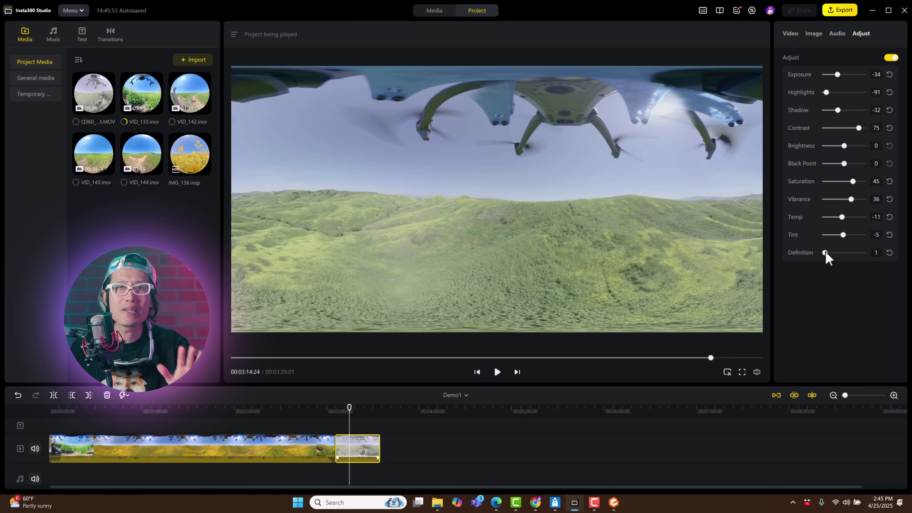
{"action": "left_click_drag", "start_coordinate": [825, 252], "coordinate": [850, 252]}
{"action": "left_click_drag", "start_coordinate": [859, 128], "coordinate": [861, 127]}
{"action": "left_click_drag", "start_coordinate": [853, 181], "coordinate": [864, 181]}
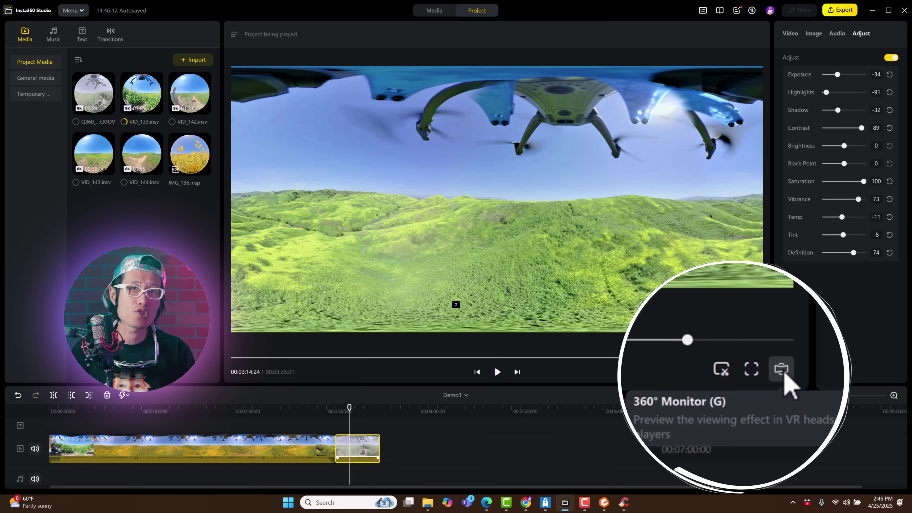
Turn the 360 view upright toward the hills and play the clip to check the grade.
{"action": "left_click_drag", "start_coordinate": [509, 220], "coordinate": [476, 237]}
{"action": "key", "text": "space"}
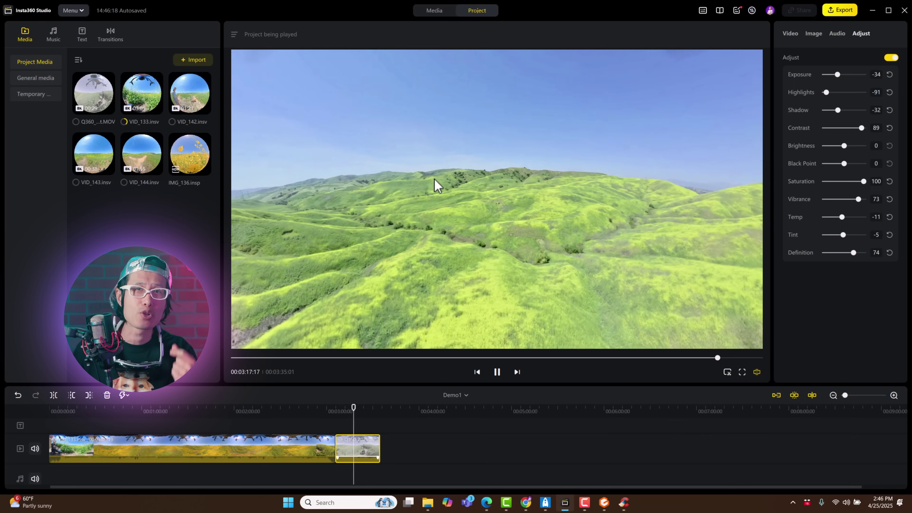
{"action": "key", "text": "space"}
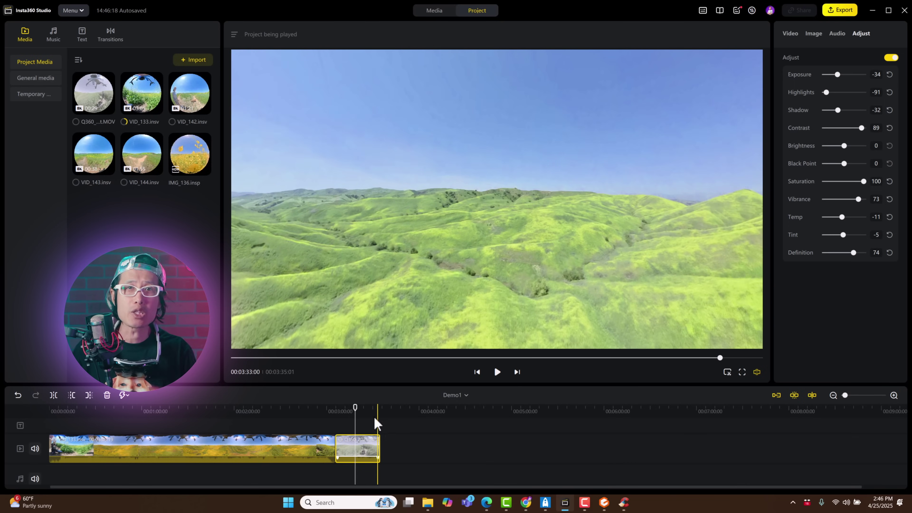
{"action": "left_click_drag", "start_coordinate": [354, 407], "coordinate": [351, 406]}
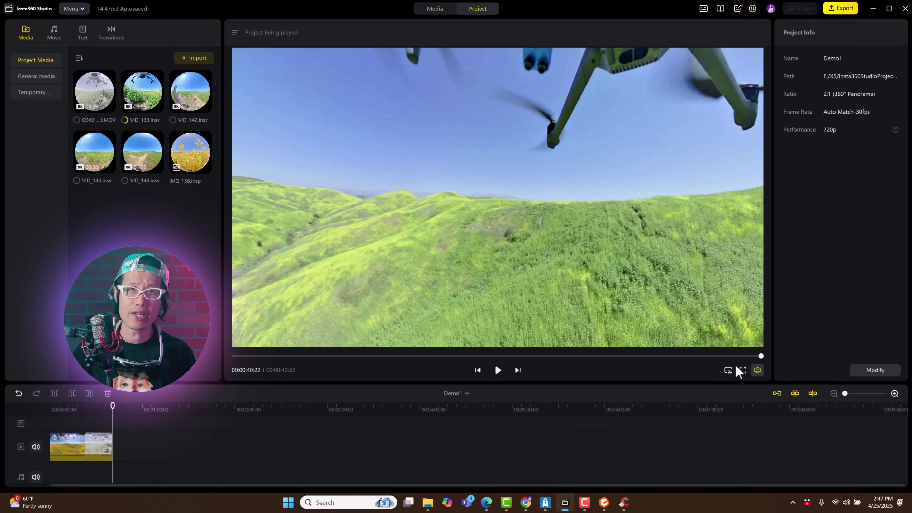
Select the first clip and uncheck Direction Lock under its FlowState Stabilization settings.
{"action": "left_click", "coordinate": [757, 370]}
{"action": "left_click", "coordinate": [63, 409]}
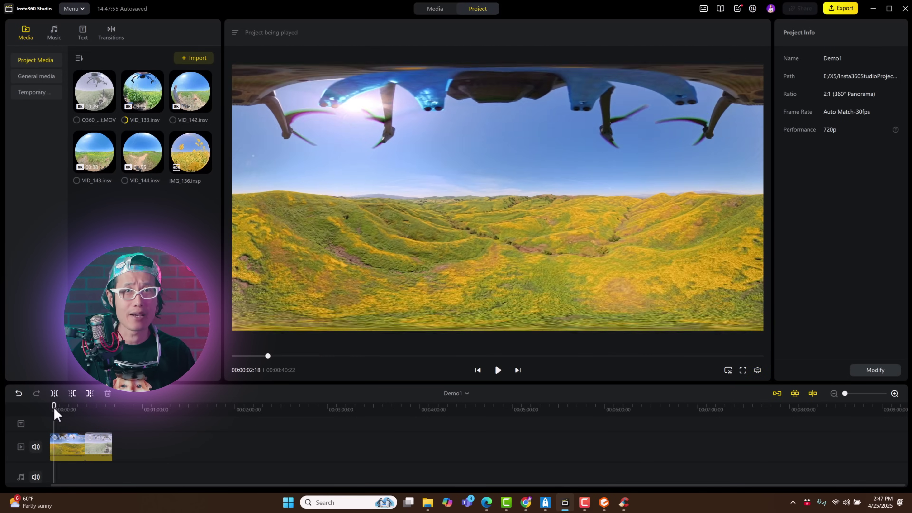
{"action": "left_click", "coordinate": [66, 446]}
{"action": "left_click", "coordinate": [791, 33]}
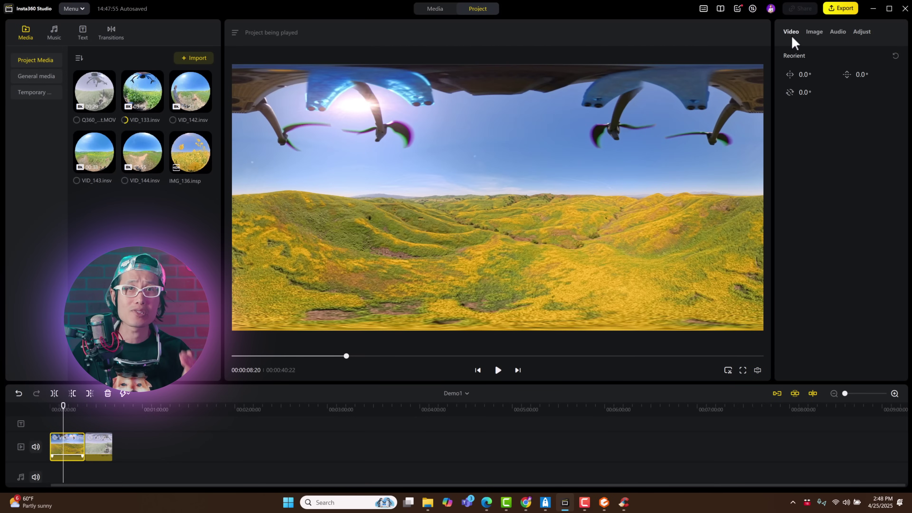
{"action": "left_click", "coordinate": [814, 31]}
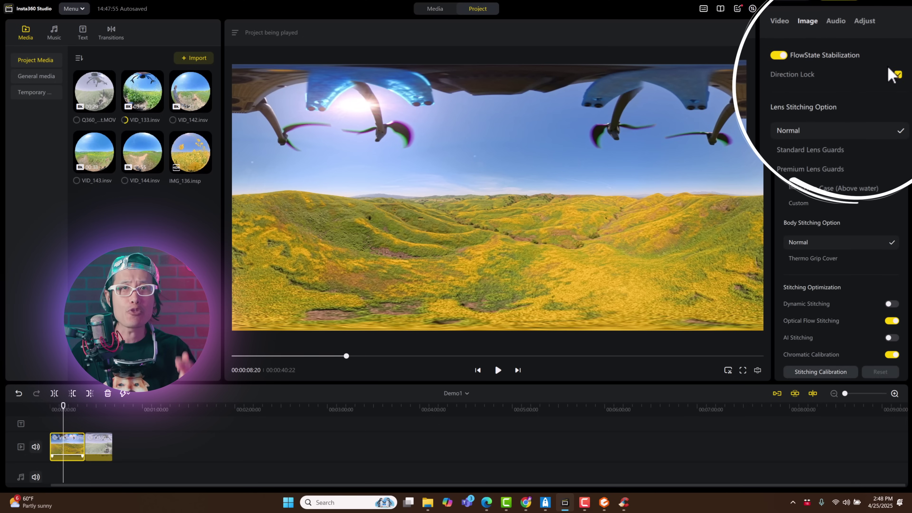
{"action": "left_click", "coordinate": [898, 74]}
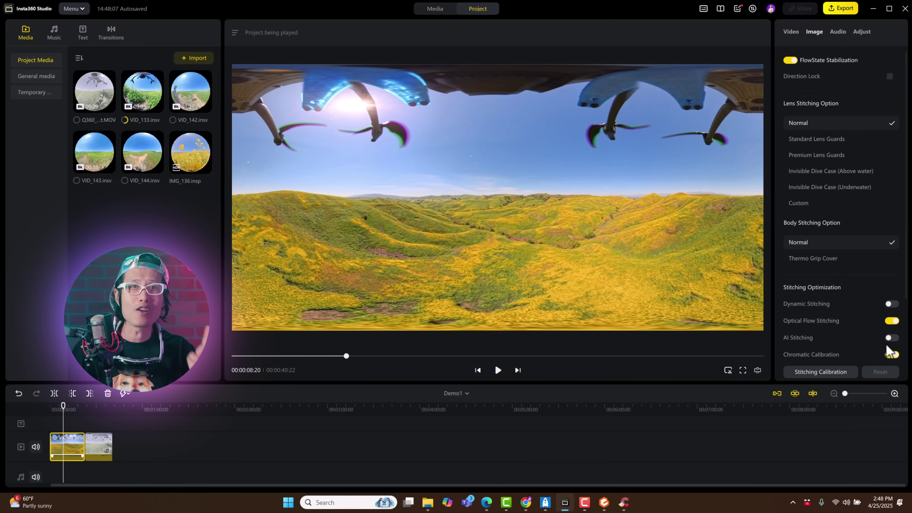
Switch the first clip to AI Stitching, enable Color Plus, and scrub the 360° Monitor preview to about 18 seconds.
{"action": "left_click", "coordinate": [892, 338]}
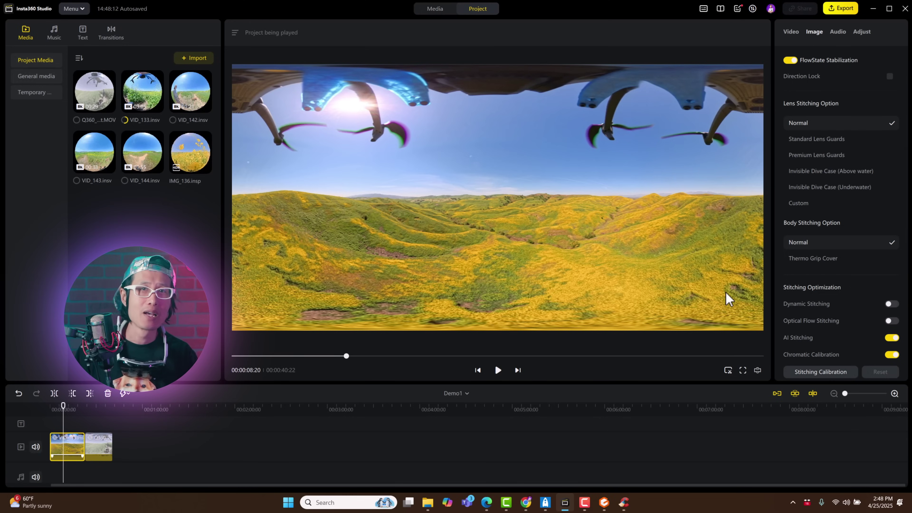
{"action": "scroll", "coordinate": [882, 301], "scroll_direction": "down", "scroll_amount": 3}
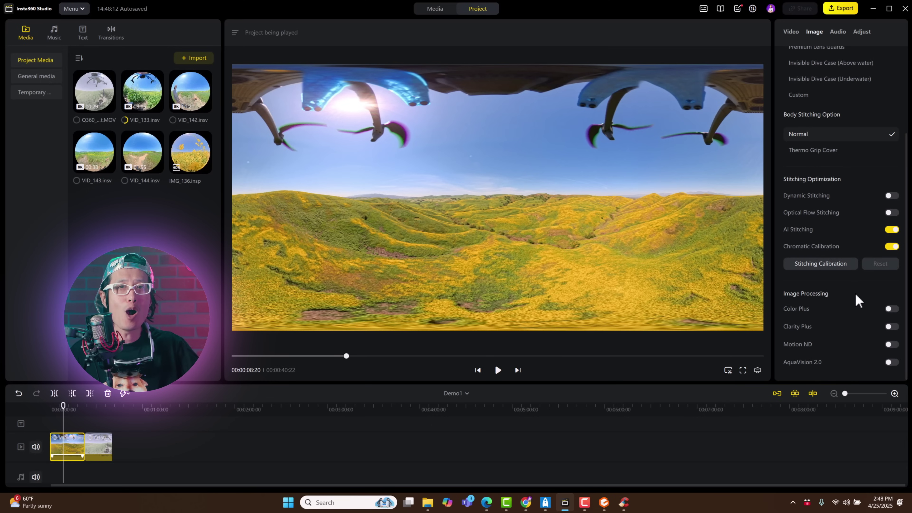
{"action": "left_click", "coordinate": [890, 310]}
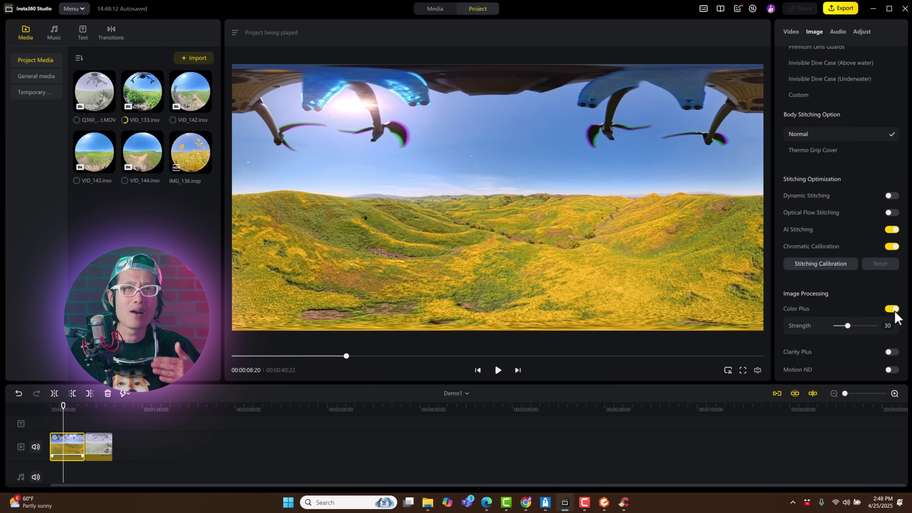
{"action": "left_click", "coordinate": [758, 370]}
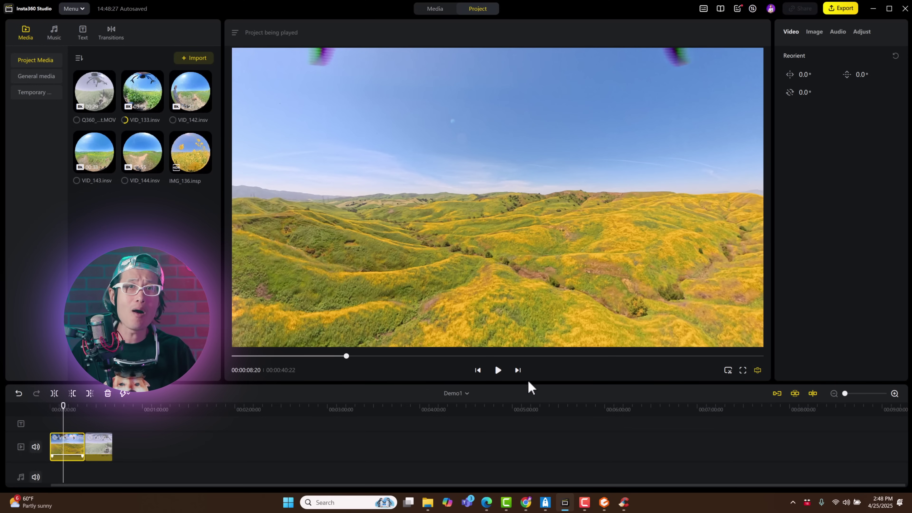
{"action": "left_click_drag", "start_coordinate": [353, 355], "coordinate": [551, 361]}
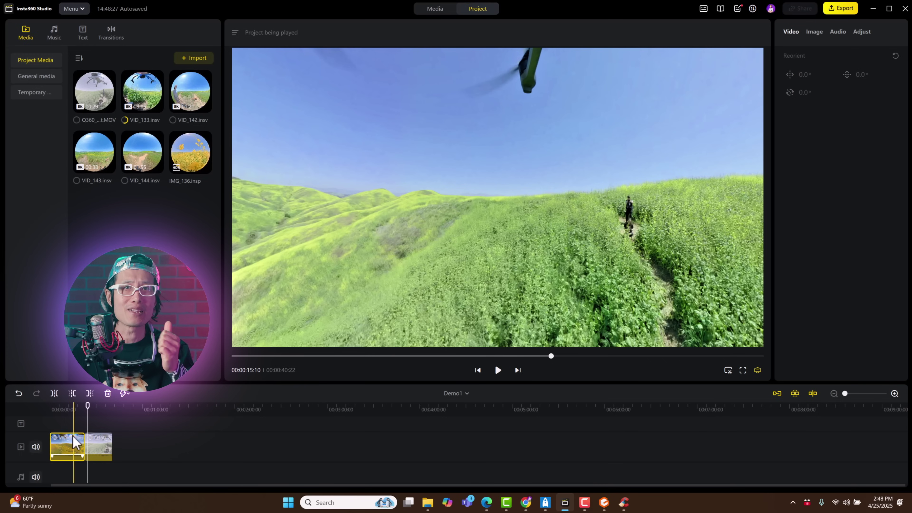
Reorient the drone clip's heading to -128° and check it in the 360° Monitor view.
{"action": "left_click", "coordinate": [99, 447]}
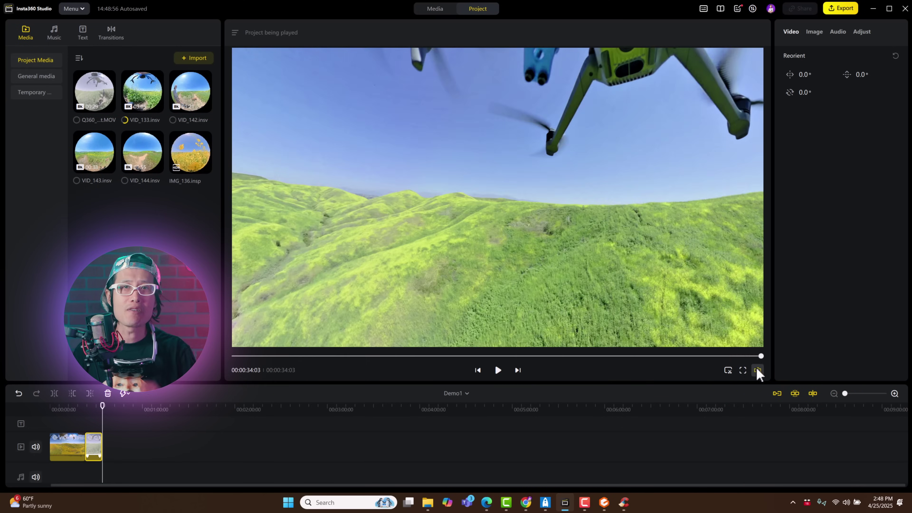
{"action": "left_click", "coordinate": [757, 371]}
{"action": "left_click_drag", "start_coordinate": [799, 74], "coordinate": [702, 102]}
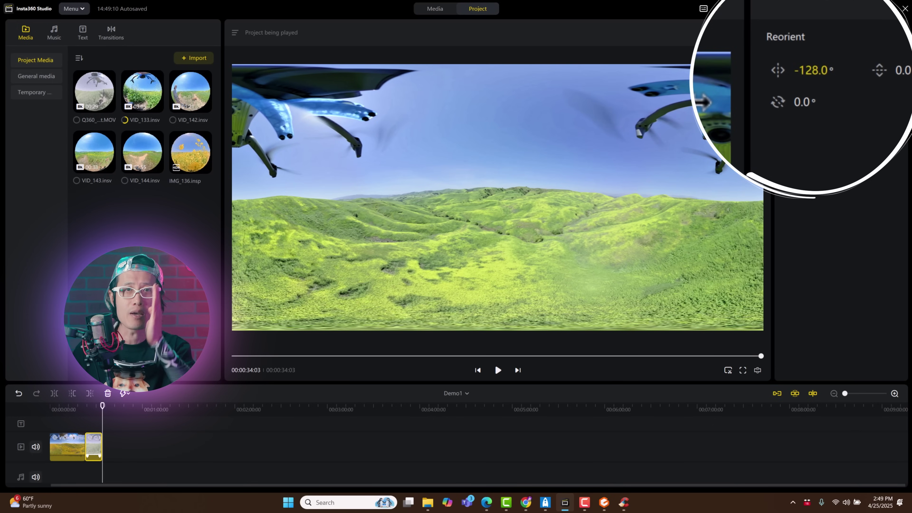
{"action": "left_click", "coordinate": [757, 370]}
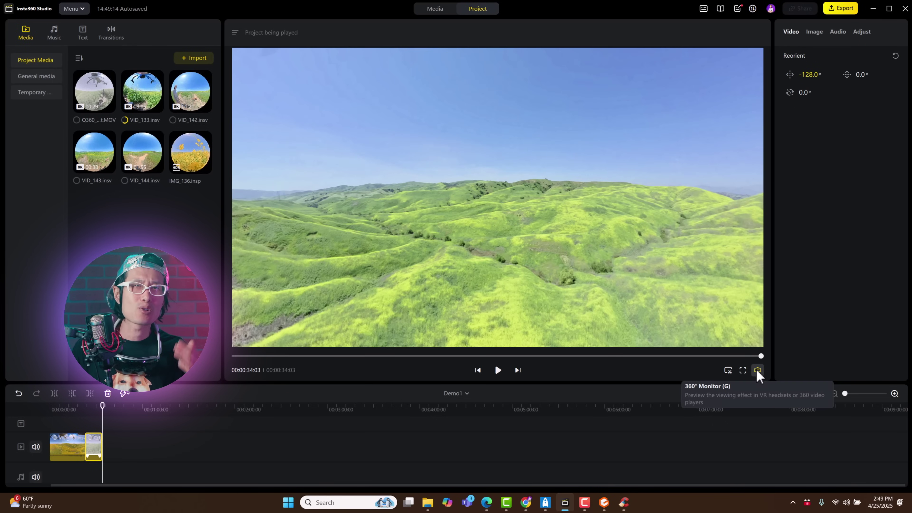
{"action": "left_click", "coordinate": [757, 369]}
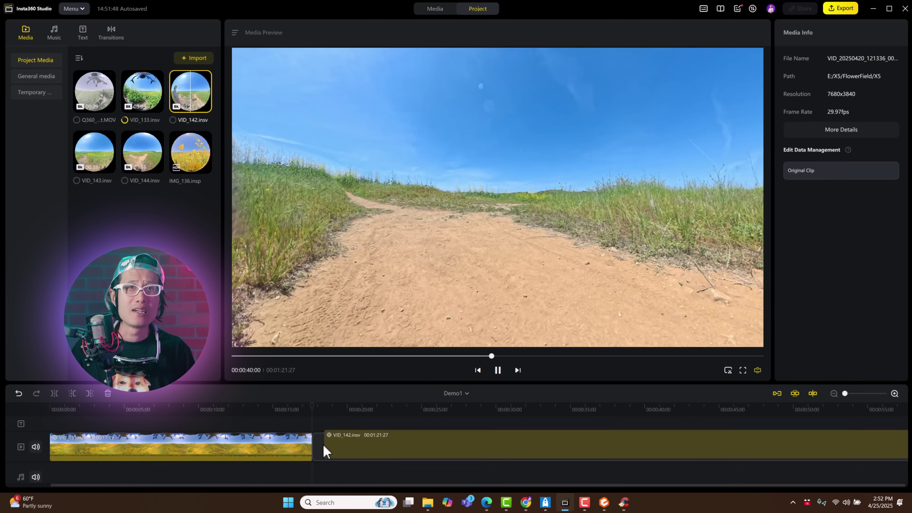
Add VID_142 to the timeline and zoom the timeline out to show all clips.
{"action": "left_click", "coordinate": [329, 449]}
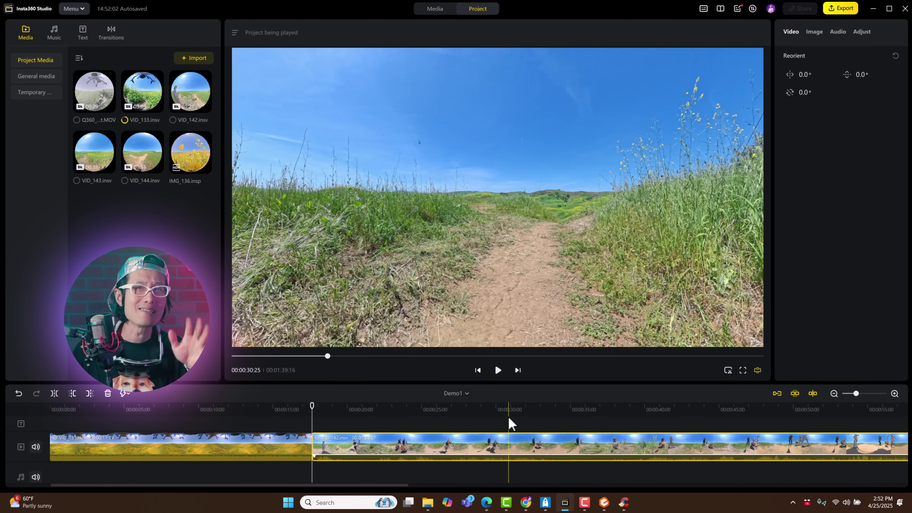
{"action": "left_click_drag", "start_coordinate": [856, 392], "coordinate": [848, 392]}
{"action": "left_click", "coordinate": [272, 410]}
{"action": "left_click_drag", "start_coordinate": [272, 410], "coordinate": [370, 424]}
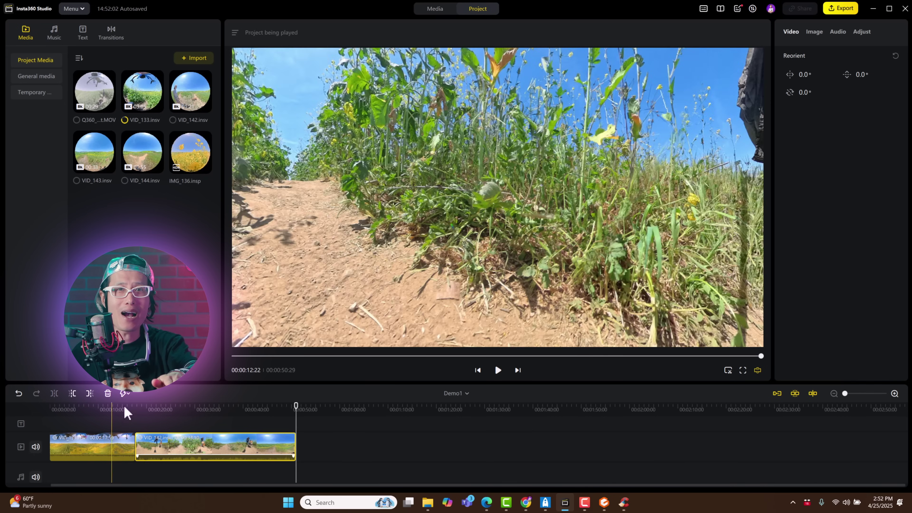
Scrub the playhead to about 31 seconds and turn the clip's reorient heading to 61°.
{"action": "left_click", "coordinate": [146, 408]}
{"action": "left_click", "coordinate": [758, 373]}
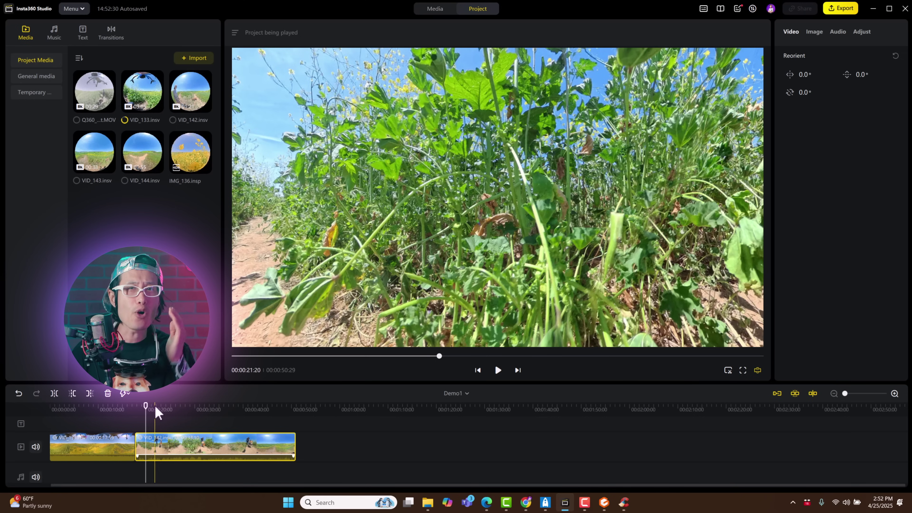
{"action": "left_click_drag", "start_coordinate": [145, 407], "coordinate": [216, 408]}
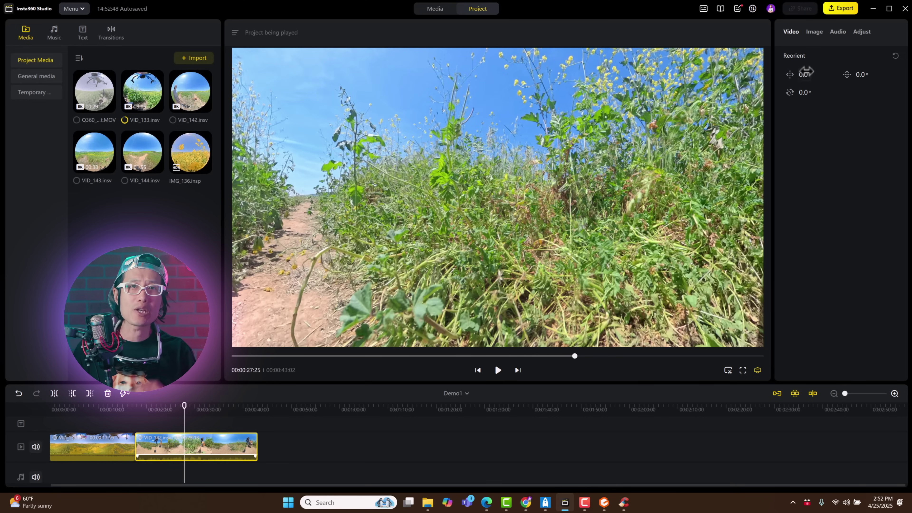
{"action": "left_click_drag", "start_coordinate": [802, 75], "coordinate": [829, 75]}
{"action": "left_click", "coordinate": [164, 449]}
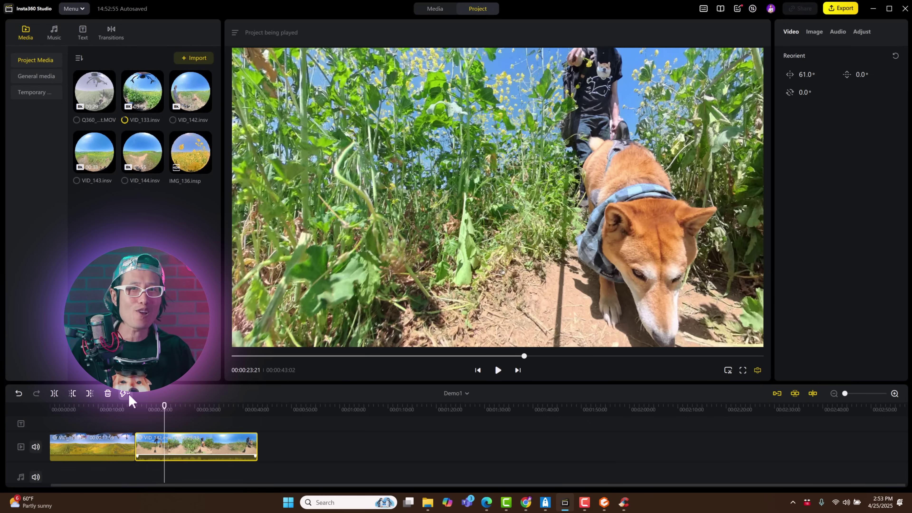
Try the VID_142 clip at Fast 4.0x speed.
{"action": "left_click", "coordinate": [125, 393]}
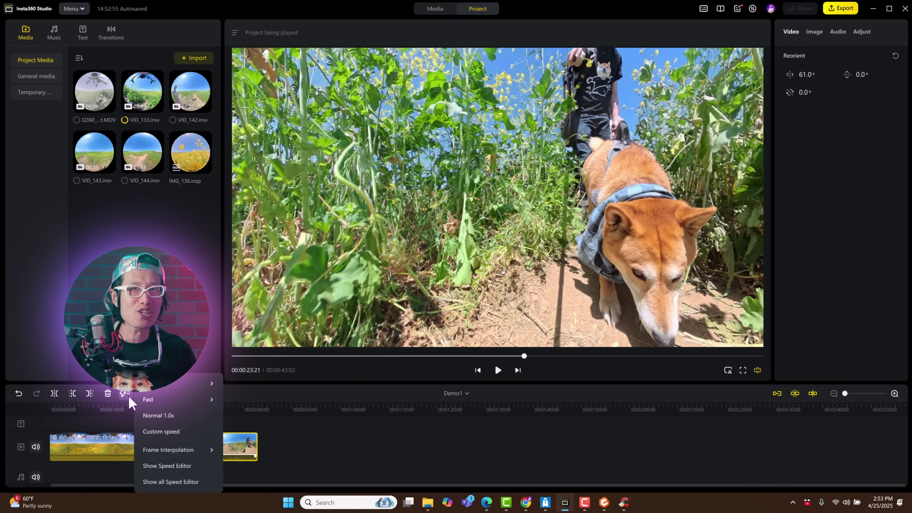
{"action": "mouse_move", "coordinate": [171, 398]}
{"action": "left_click", "coordinate": [257, 408]}
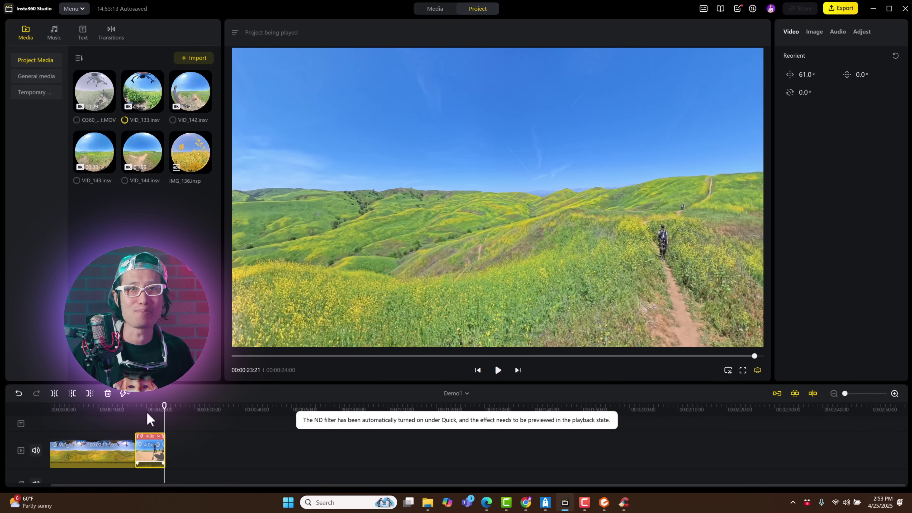
Restore VID_142 to Normal 1.0x speed, then reselect it with the playhead near 38 s.
{"action": "left_click", "coordinate": [126, 393]}
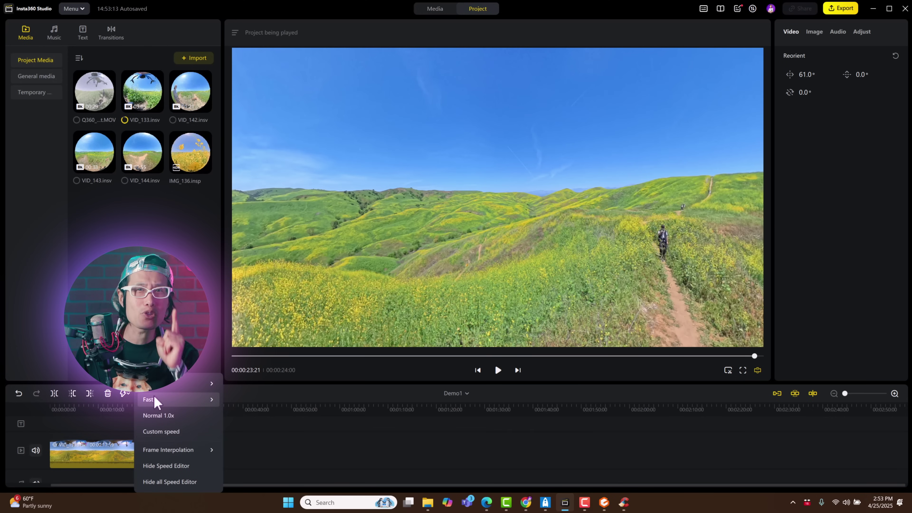
{"action": "mouse_move", "coordinate": [156, 401]}
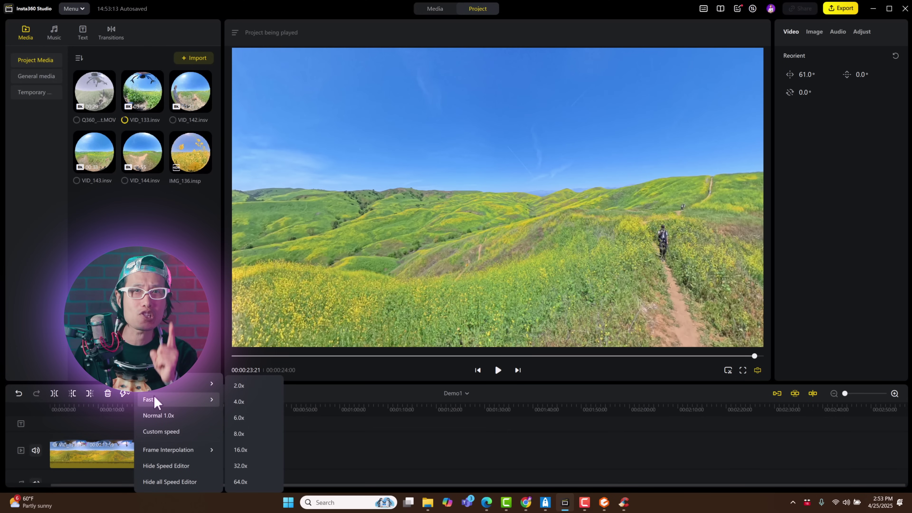
{"action": "left_click", "coordinate": [156, 415]}
{"action": "left_click", "coordinate": [164, 431]}
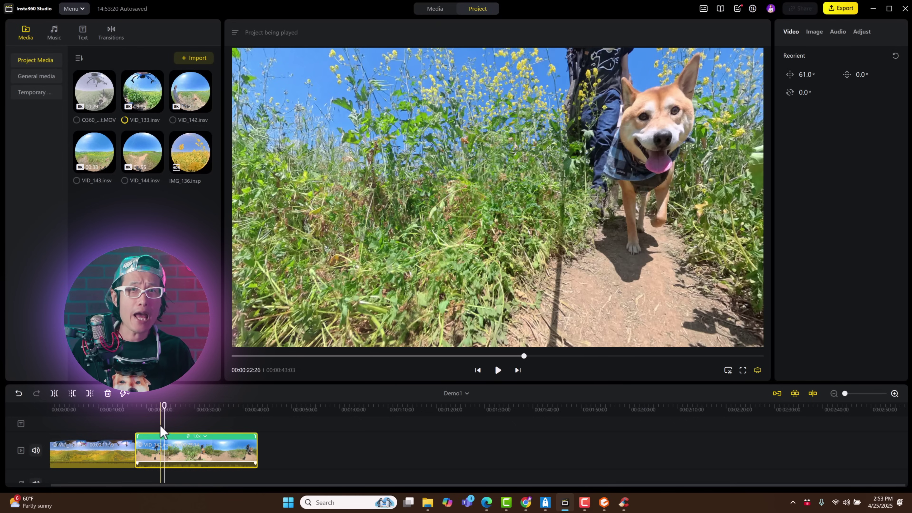
{"action": "left_click", "coordinate": [161, 431]}
{"action": "left_click", "coordinate": [237, 459]}
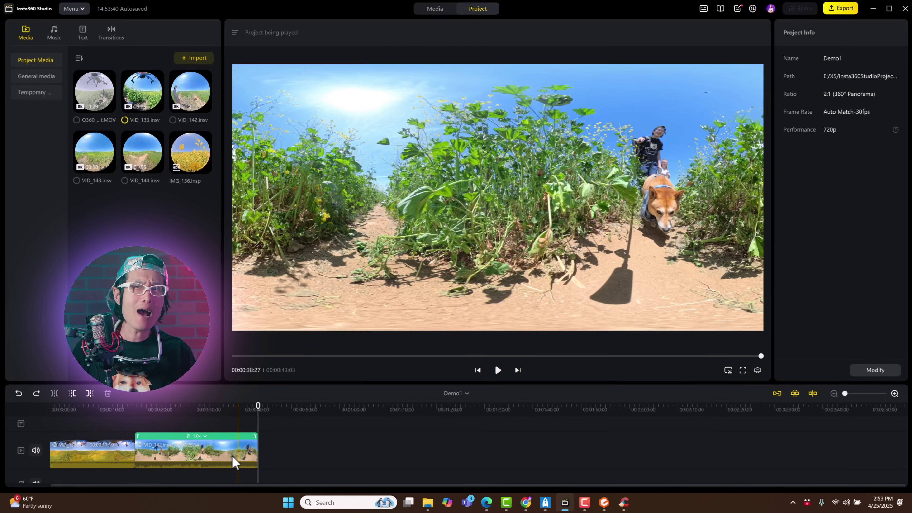
{"action": "left_click", "coordinate": [194, 449]}
Turn VID_142's heading to -74° to centre the path and check it in the 360° Monitor.
{"action": "left_click", "coordinate": [181, 451]}
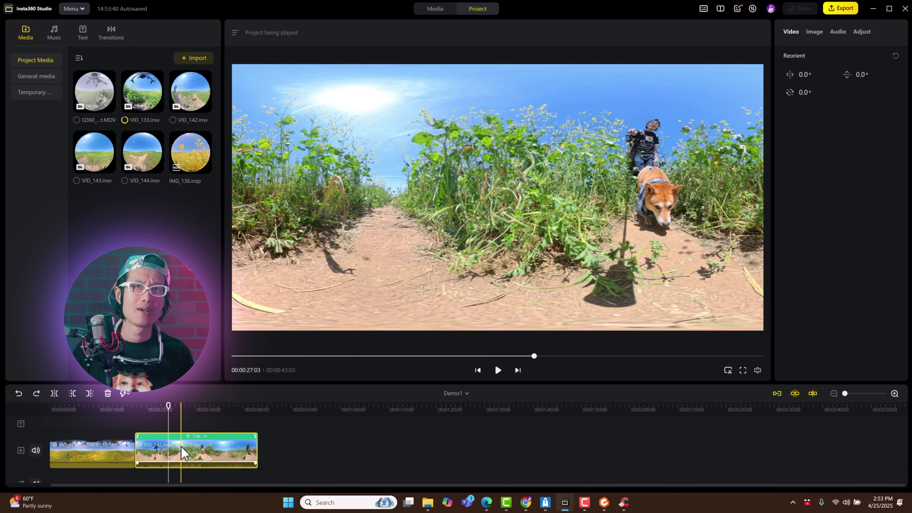
{"action": "left_click_drag", "start_coordinate": [804, 75], "coordinate": [770, 76]}
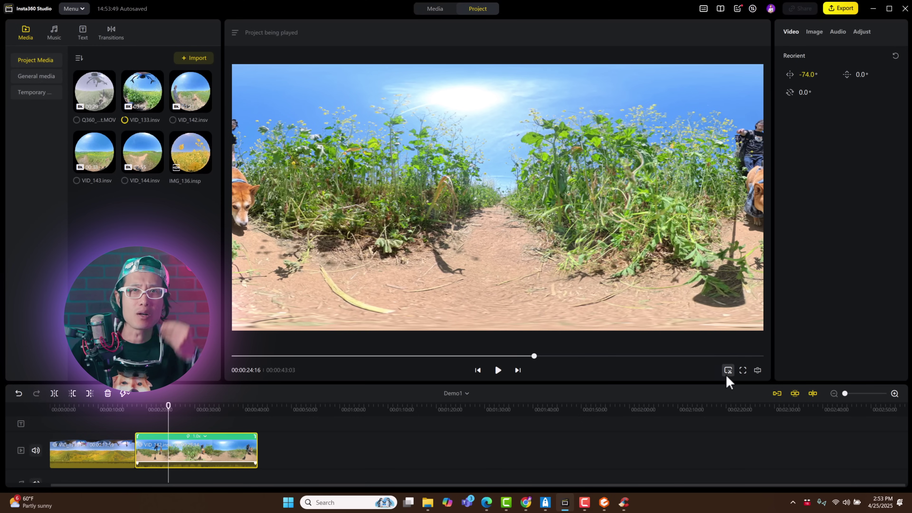
{"action": "left_click", "coordinate": [758, 372]}
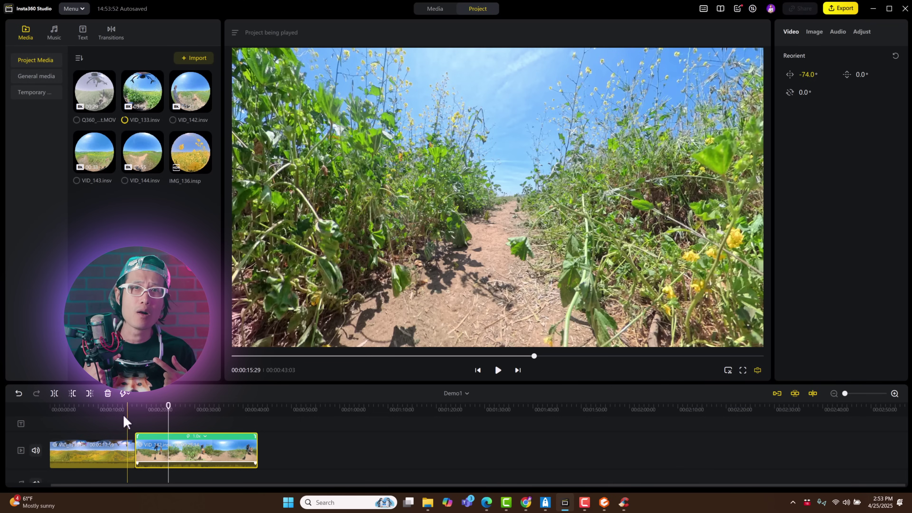
{"action": "left_click", "coordinate": [122, 418]}
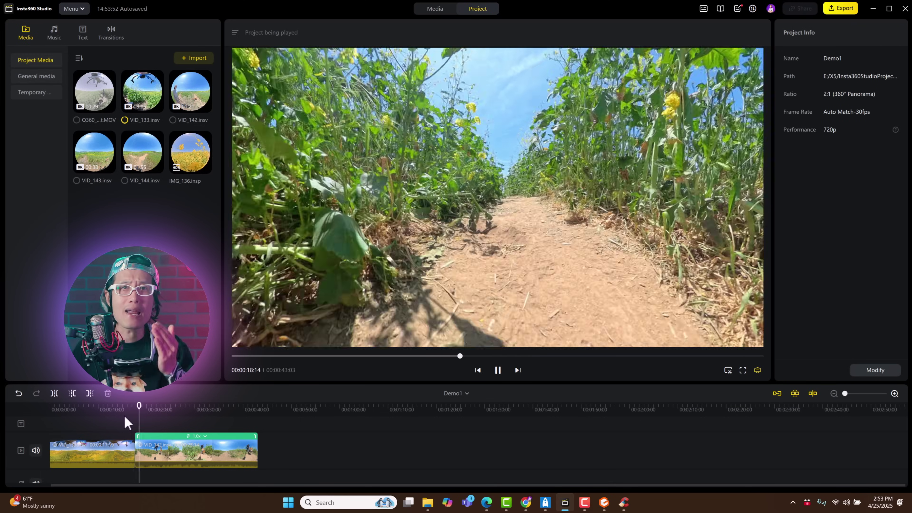
{"action": "key", "text": "space"}
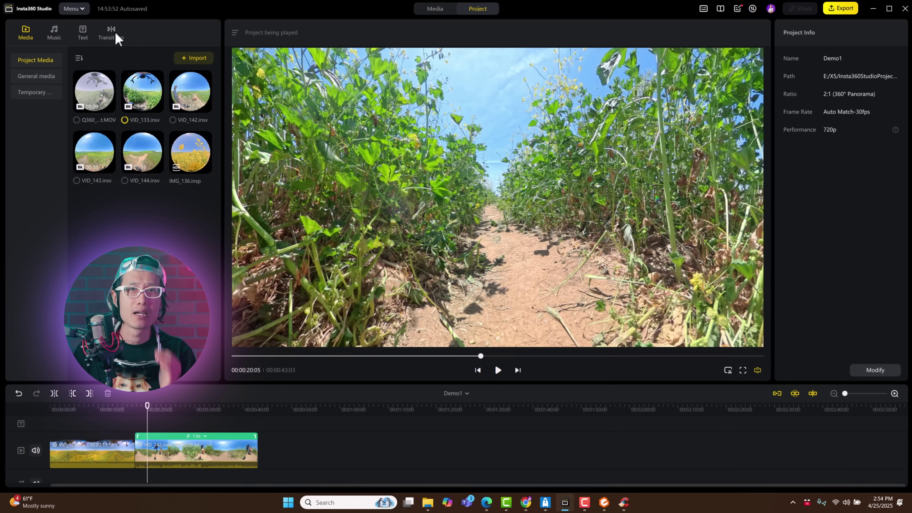
Place a Black Fade between the two clips, lengthen it to 2.0 seconds and preview it.
{"action": "left_click", "coordinate": [113, 34]}
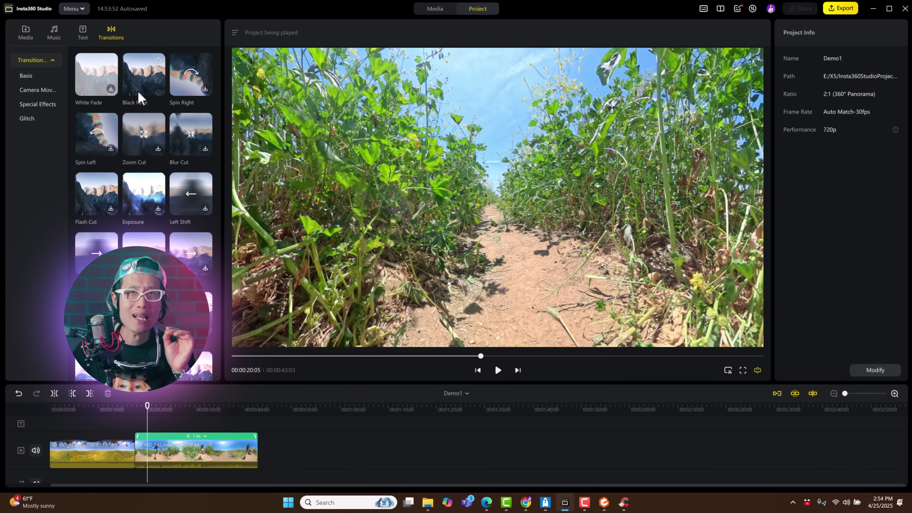
{"action": "left_click_drag", "start_coordinate": [144, 74], "coordinate": [135, 453]}
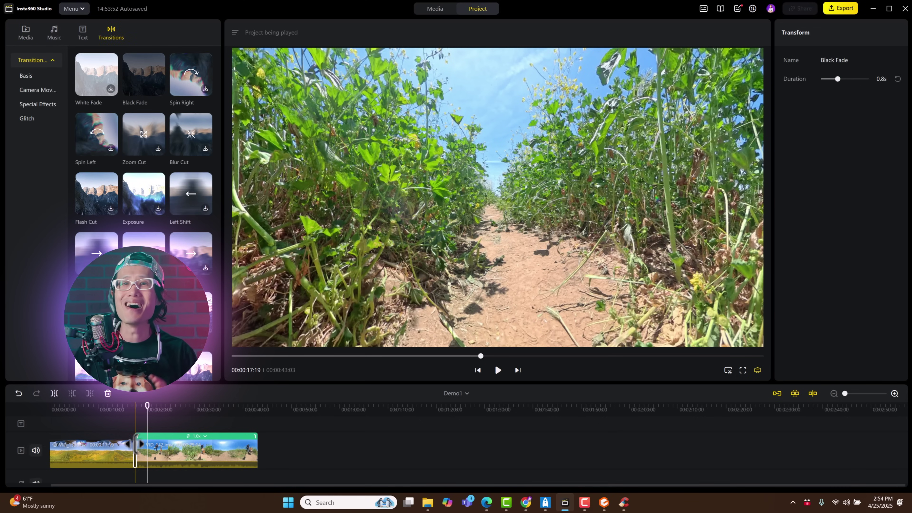
{"action": "left_click", "coordinate": [127, 413]}
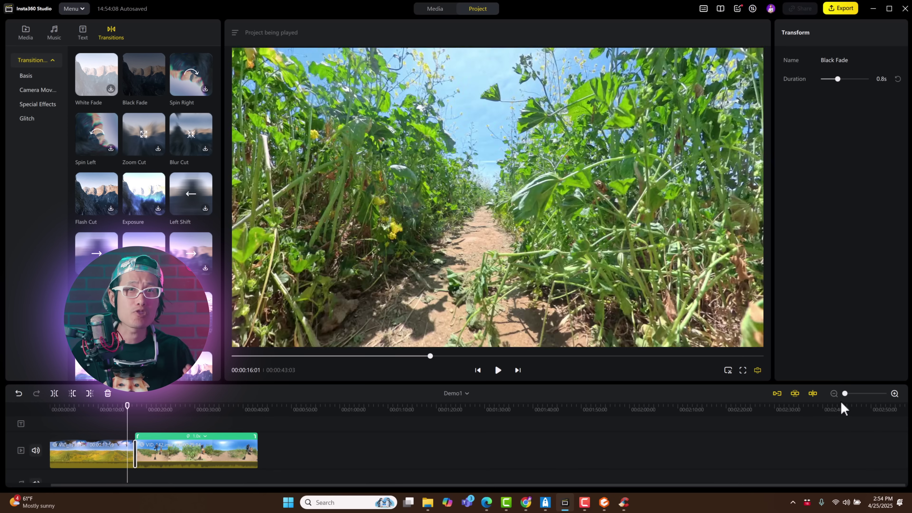
{"action": "left_click_drag", "start_coordinate": [844, 393], "coordinate": [859, 393]}
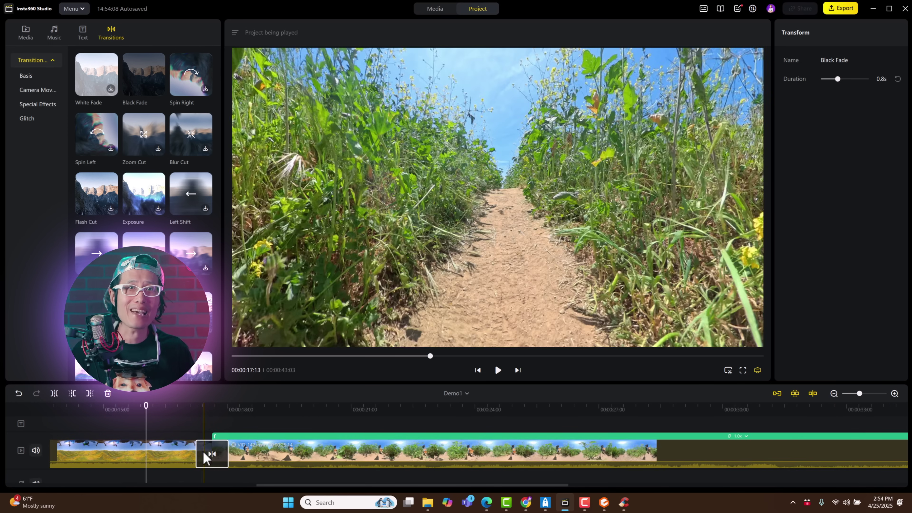
{"action": "left_click_drag", "start_coordinate": [197, 453], "coordinate": [193, 422]}
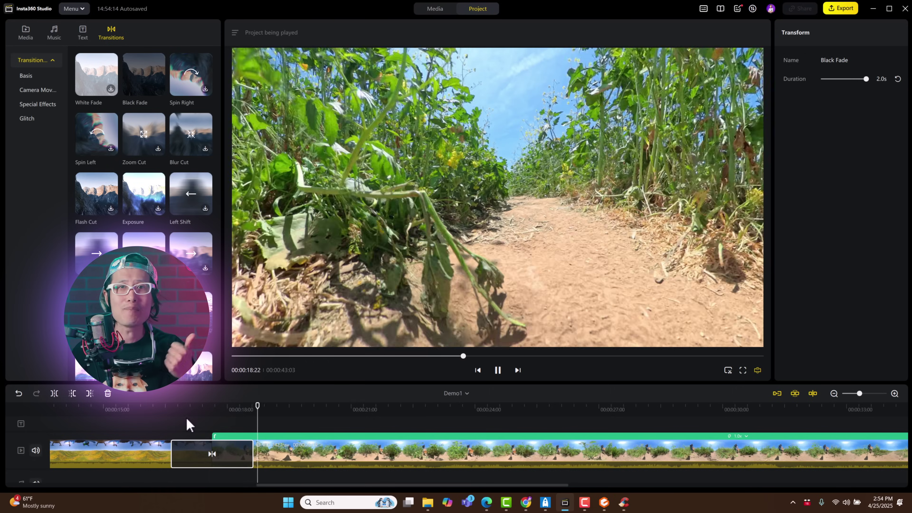
{"action": "left_click", "coordinate": [152, 413]}
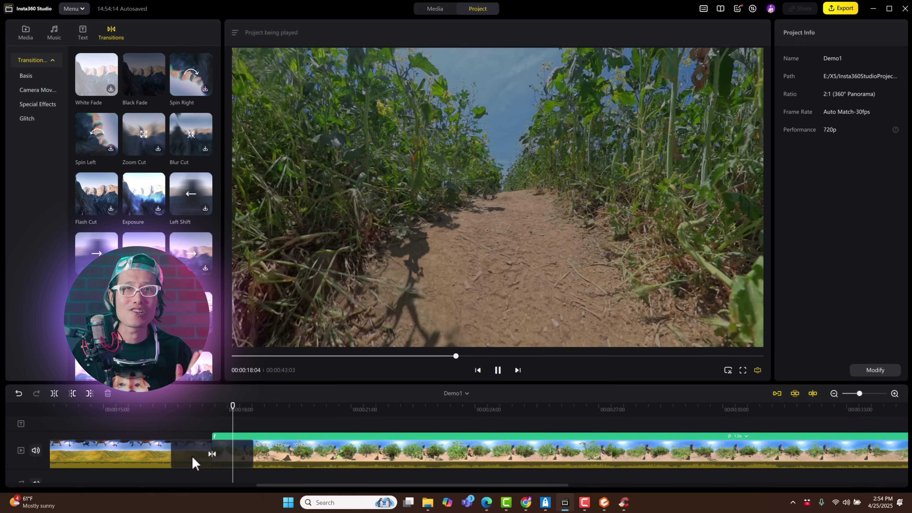
{"action": "key", "text": "space"}
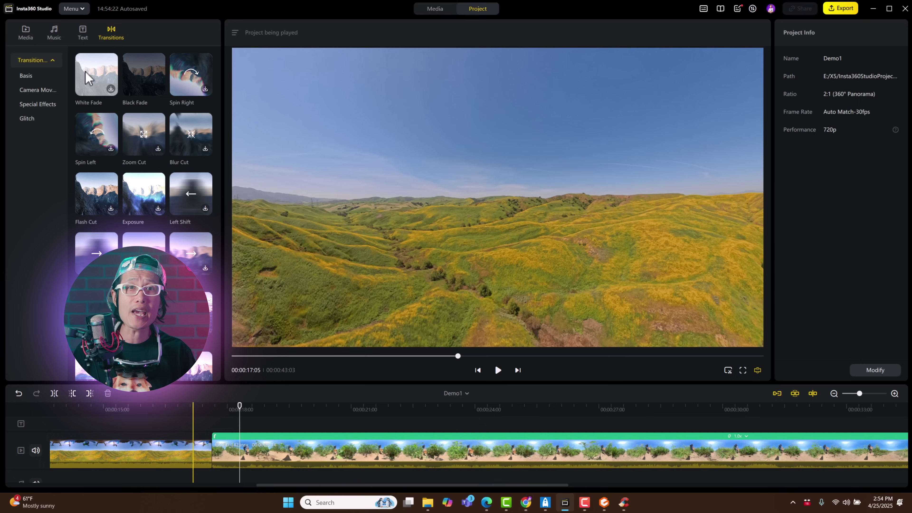
Try a White Fade at the clip junction, preview it, then delete it.
{"action": "left_click_drag", "start_coordinate": [96, 75], "coordinate": [200, 460]}
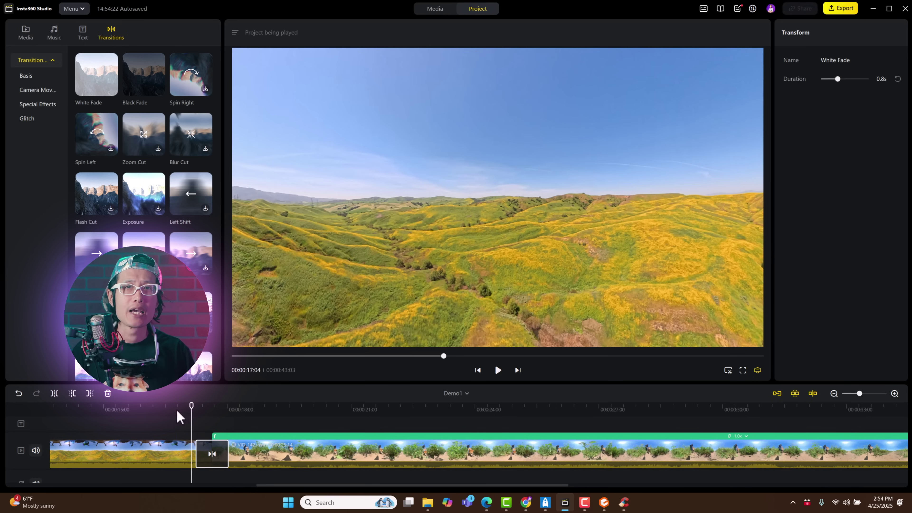
{"action": "key", "text": "space"}
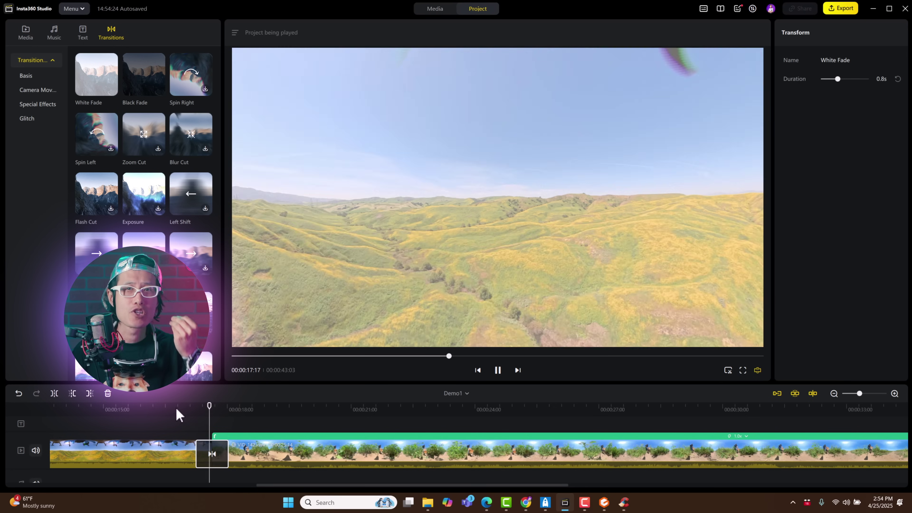
{"action": "key", "text": "space"}
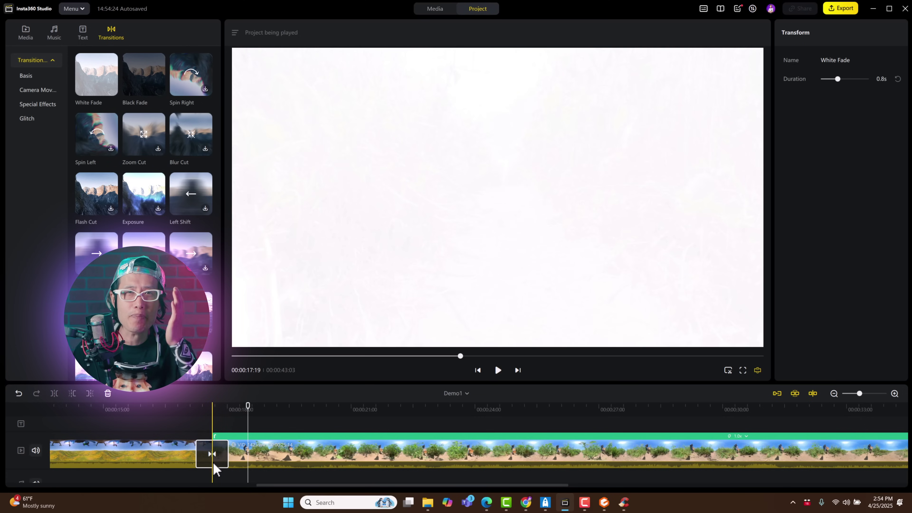
{"action": "key", "text": "Delete"}
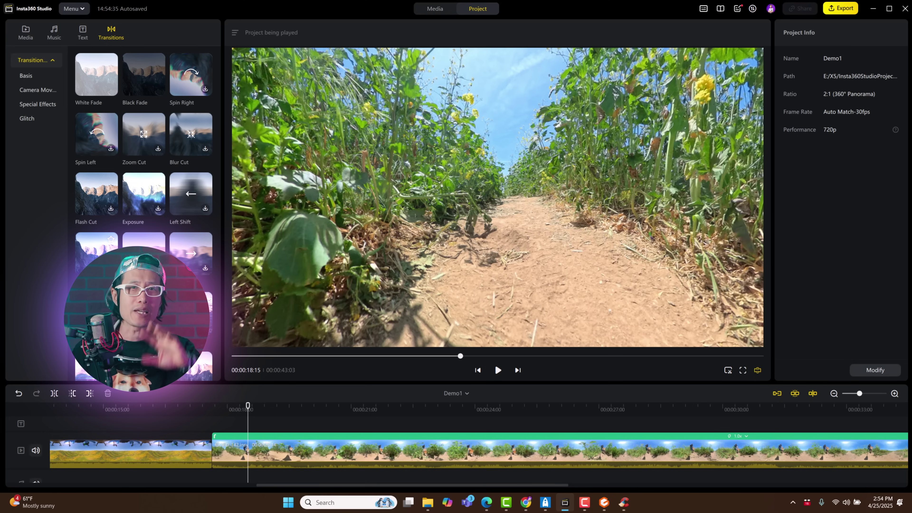
Link the clips with a 1.8s Black Fade and pan the plant-path clip to 105°.
{"action": "left_click_drag", "start_coordinate": [140, 88], "coordinate": [212, 452]}
{"action": "left_click", "coordinate": [179, 423]}
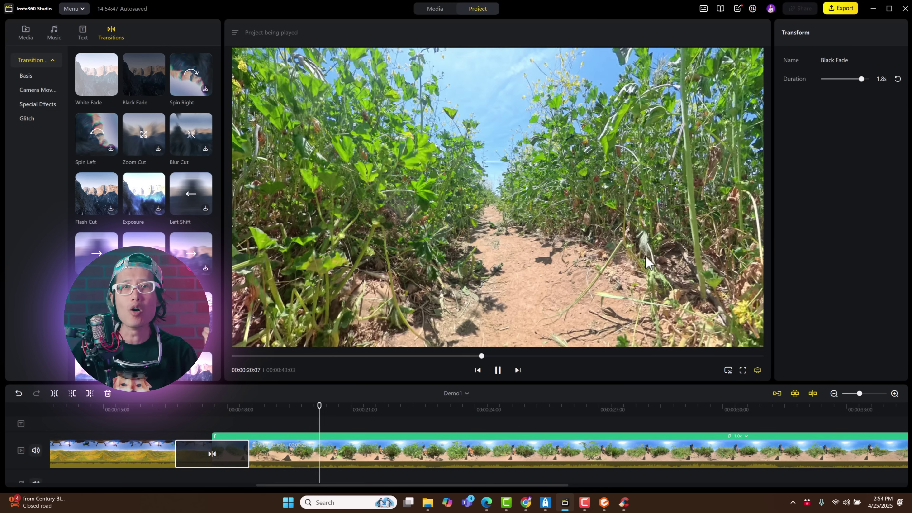
{"action": "left_click", "coordinate": [638, 306]}
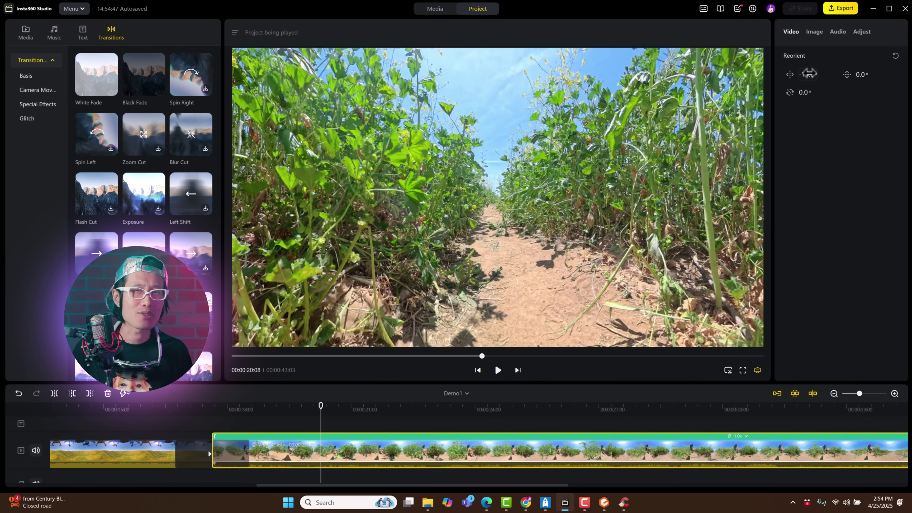
{"action": "left_click", "coordinate": [895, 57]}
{"action": "left_click_drag", "start_coordinate": [803, 74], "coordinate": [848, 74]}
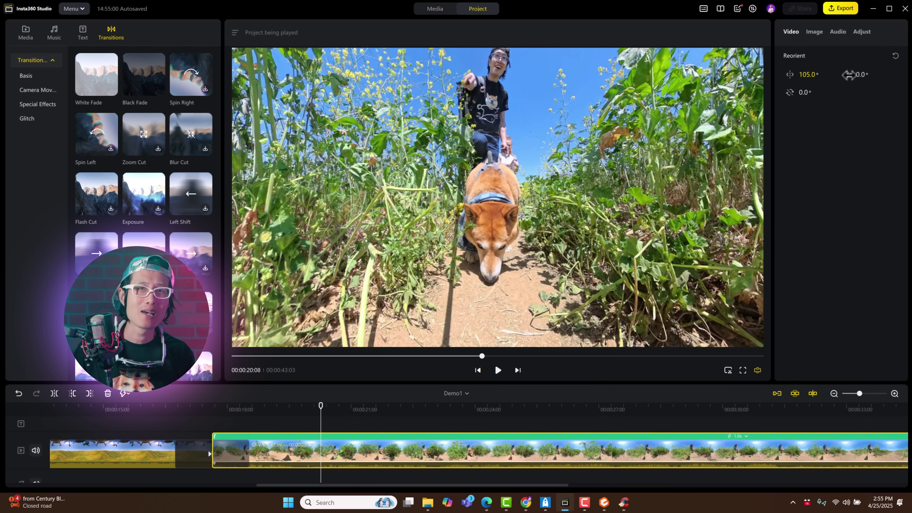
{"action": "left_click", "coordinate": [146, 420]}
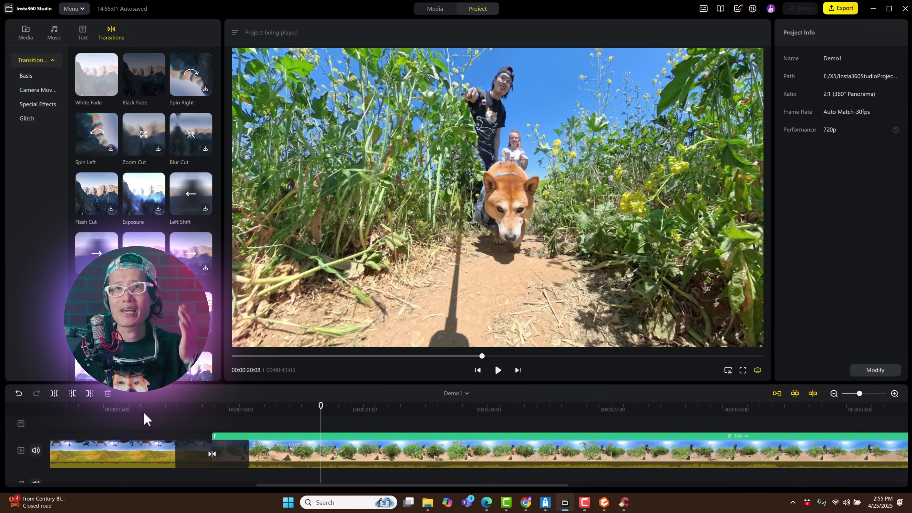
{"action": "left_click", "coordinate": [138, 407]}
{"action": "key", "text": "space"}
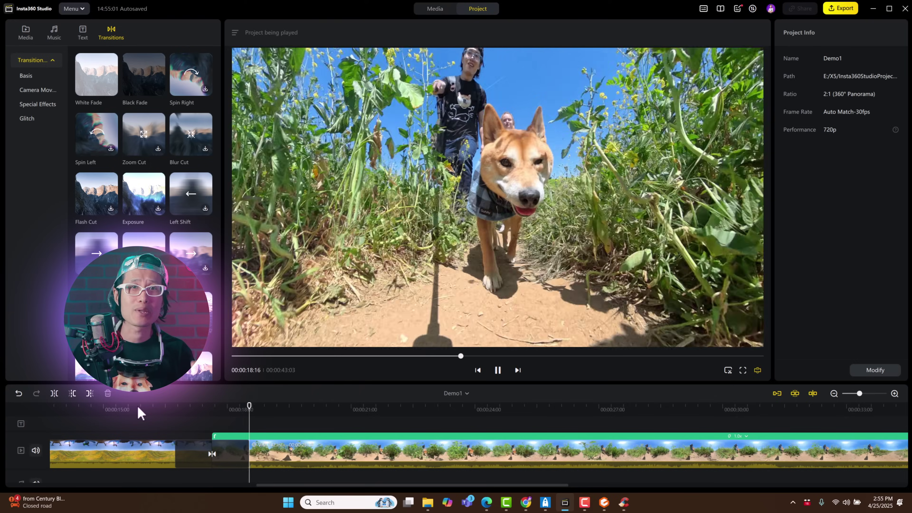
{"action": "key", "text": "space"}
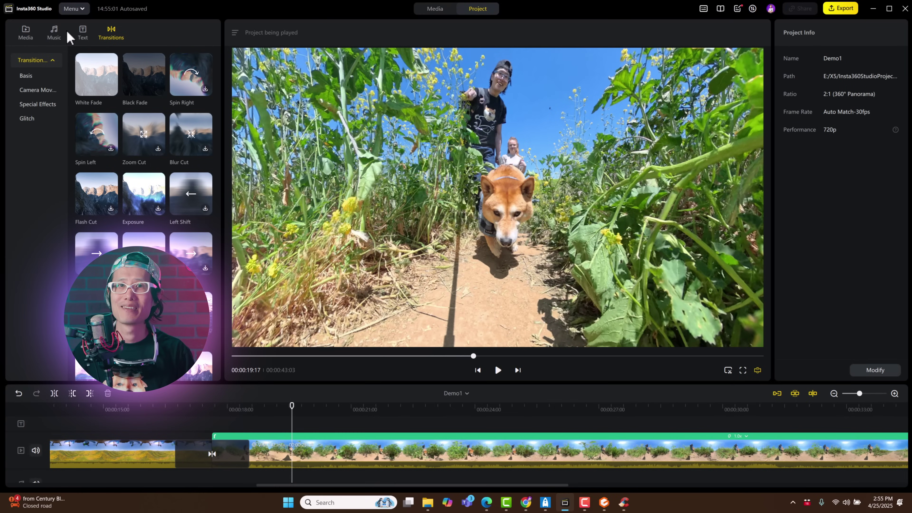
Drop the IMG_136 flower-field photo onto the video track right after the trail clip.
{"action": "left_click", "coordinate": [26, 33]}
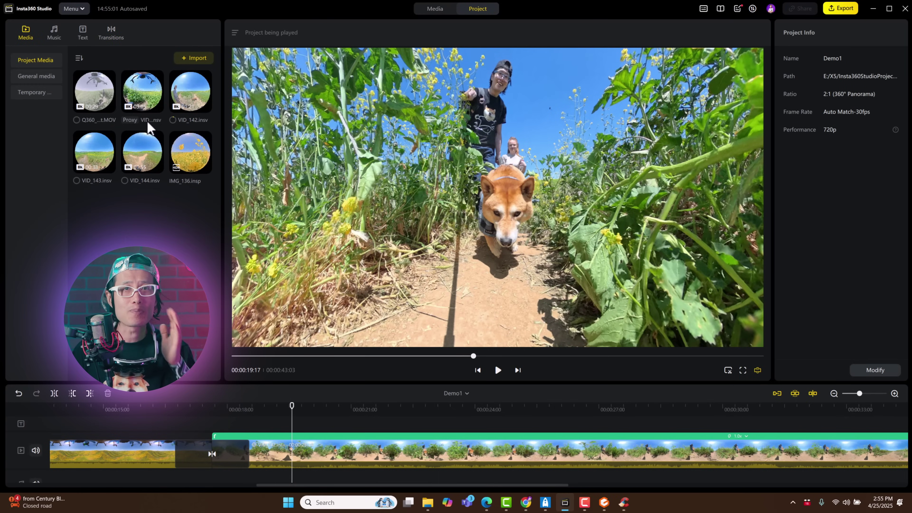
{"action": "left_click", "coordinate": [146, 412]}
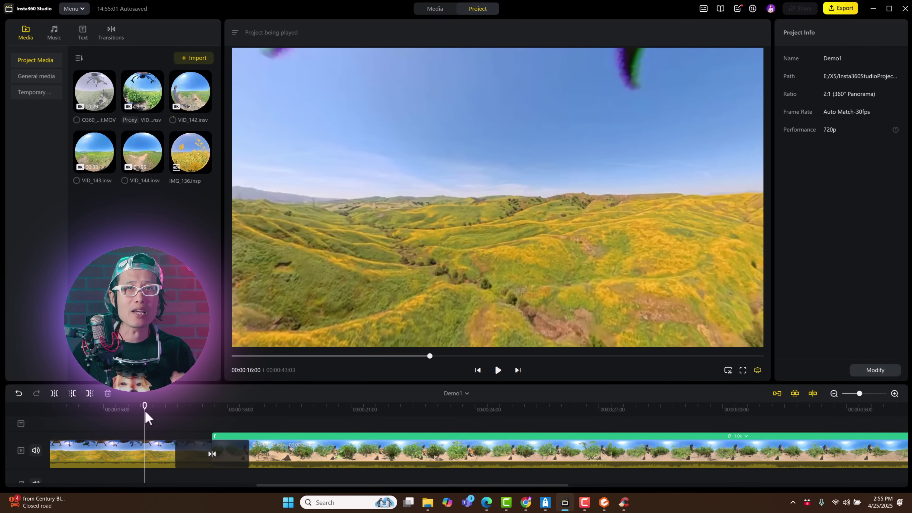
{"action": "left_click", "coordinate": [145, 452]}
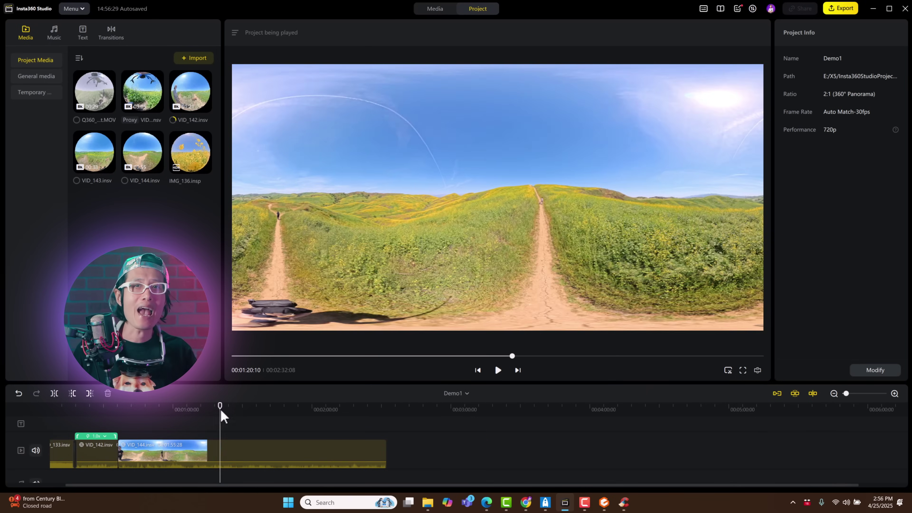
{"action": "left_click", "coordinate": [233, 408]}
{"action": "left_click_drag", "start_coordinate": [233, 409], "coordinate": [250, 409]}
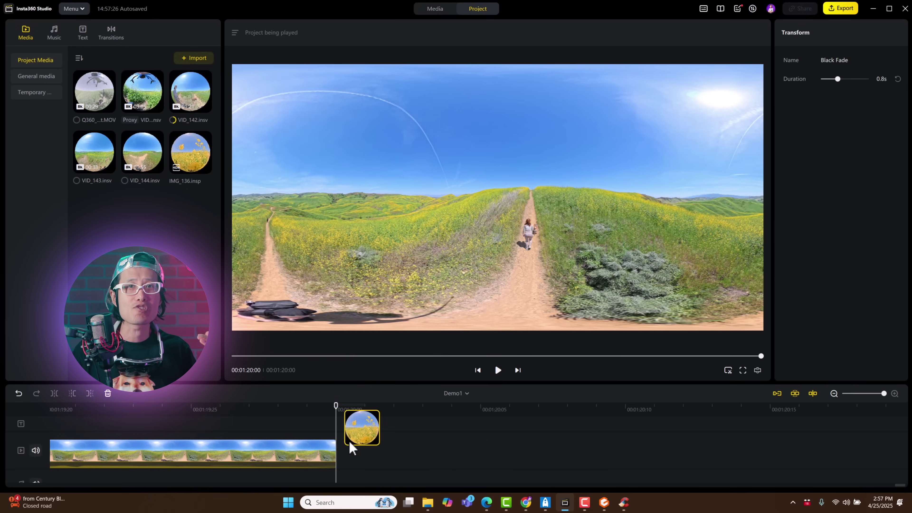
{"action": "left_click_drag", "start_coordinate": [351, 444], "coordinate": [339, 453]}
Pan the flower-field photo to about 194° so the peace-sign person is centred.
{"action": "left_click", "coordinate": [381, 459]}
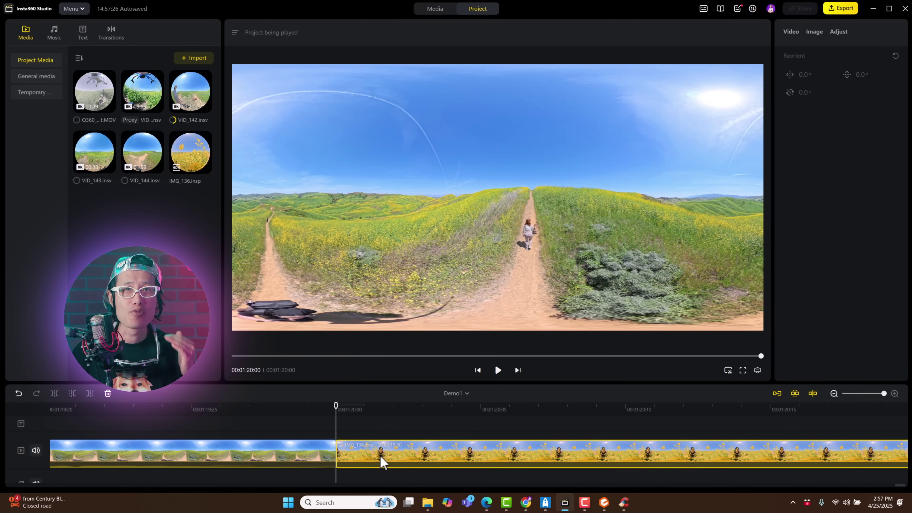
{"action": "left_click", "coordinate": [421, 426]}
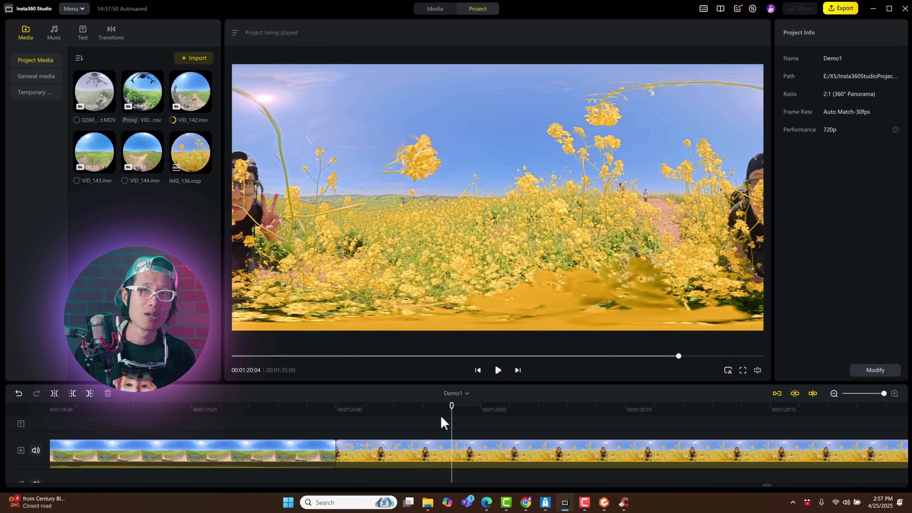
{"action": "left_click", "coordinate": [758, 370]}
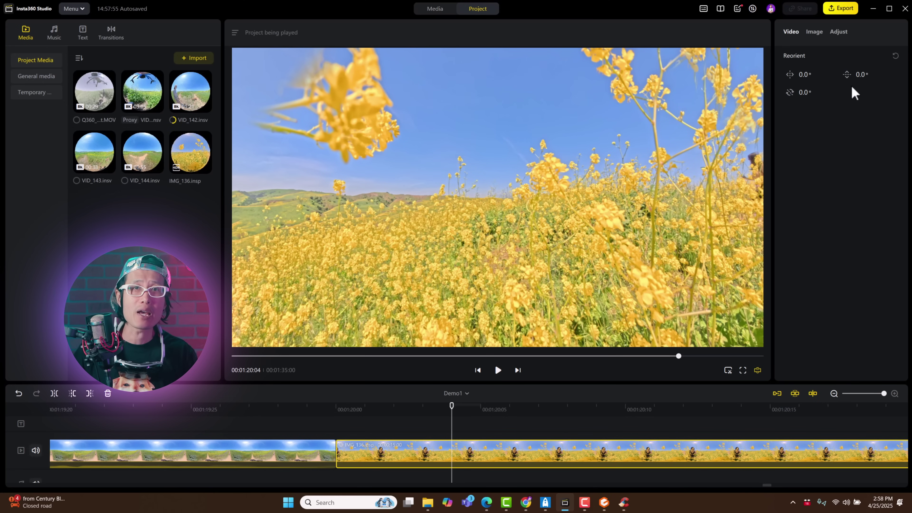
{"action": "left_click_drag", "start_coordinate": [806, 76], "coordinate": [890, 80]}
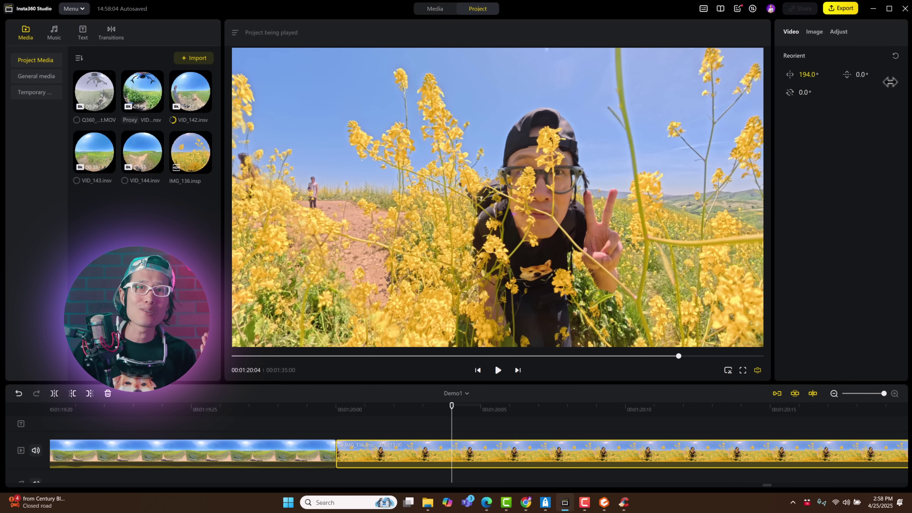
{"action": "left_click", "coordinate": [311, 422]}
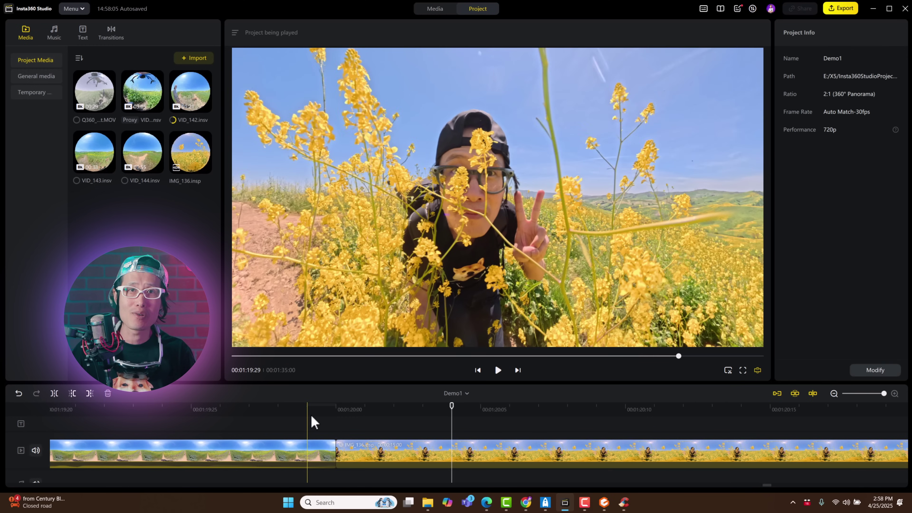
{"action": "key", "text": "space"}
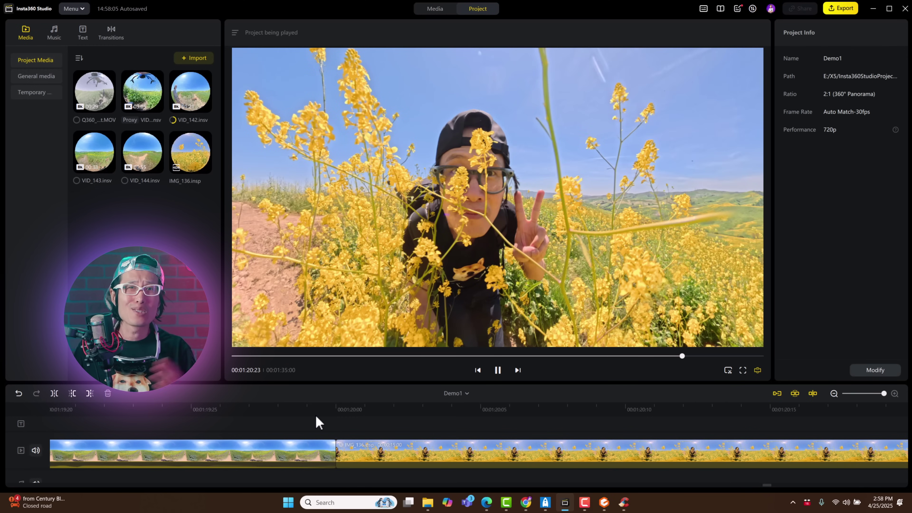
{"action": "key", "text": "space"}
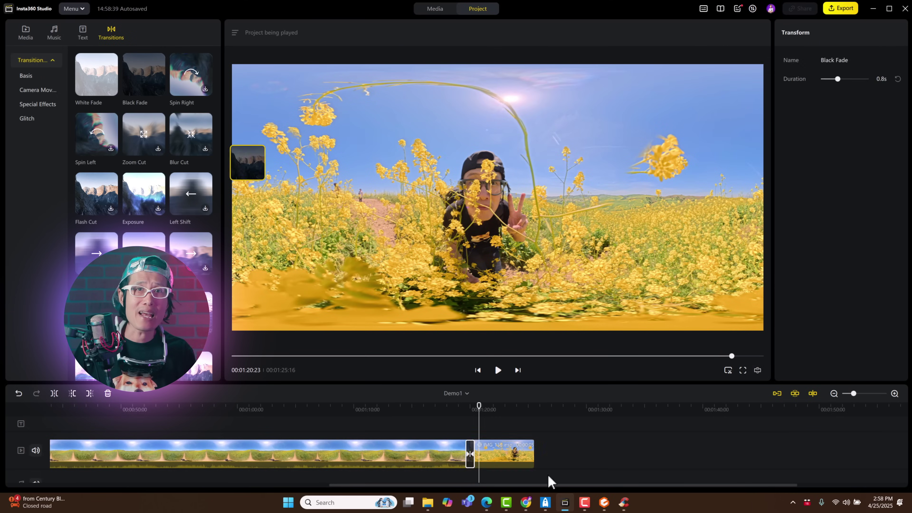
Add the BANGKOK title template over the flower photo.
{"action": "left_click", "coordinate": [491, 453]}
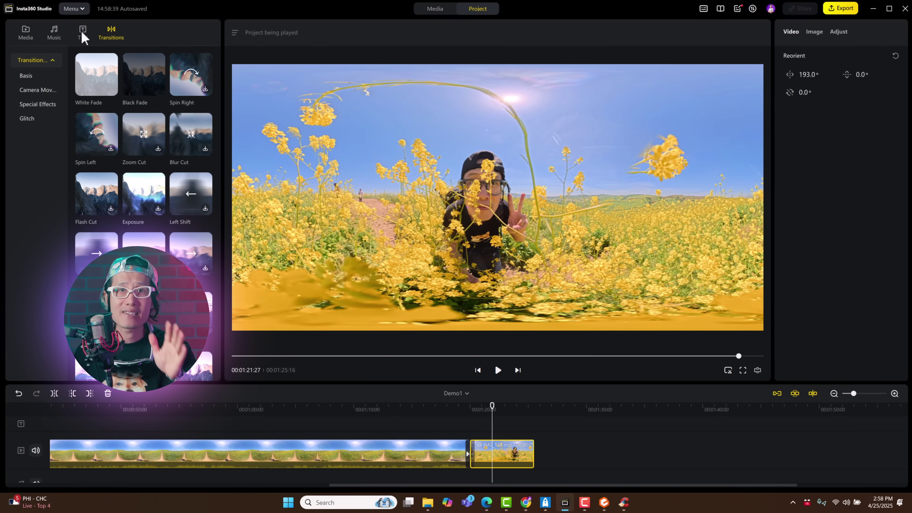
{"action": "left_click", "coordinate": [83, 32]}
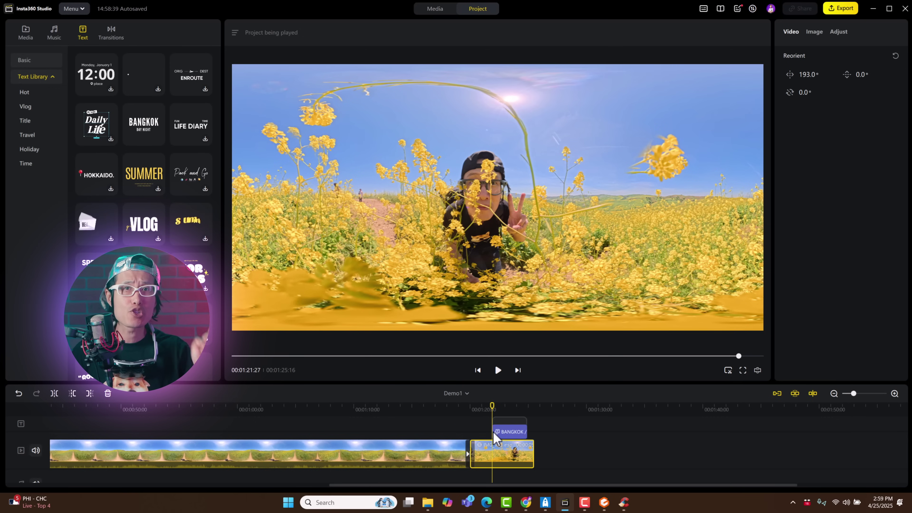
{"action": "left_click_drag", "start_coordinate": [500, 437], "coordinate": [514, 421]}
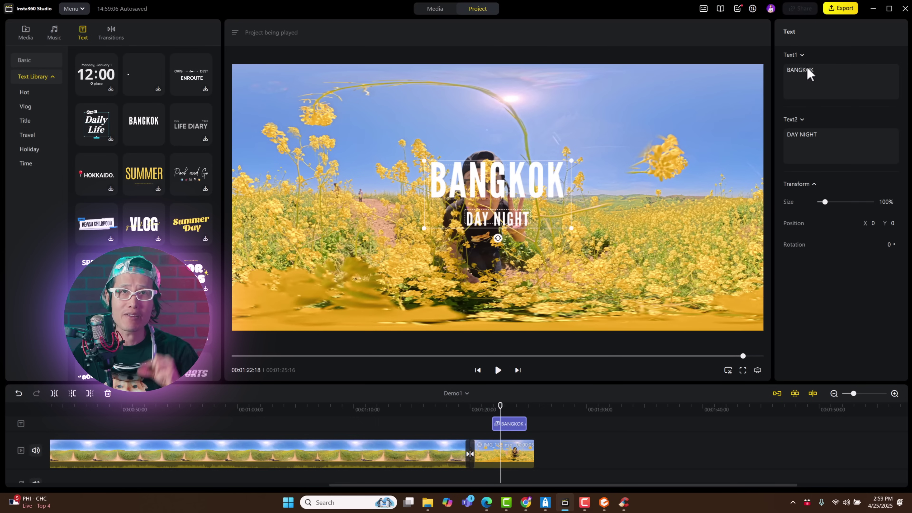
Set the title to 'Thank you for watching' with a name beneath, and shrink it.
{"action": "key", "text": "ctrl+a"}
{"action": "type", "text": "Thank you for watching"}
{"action": "triple_click", "coordinate": [801, 134]}
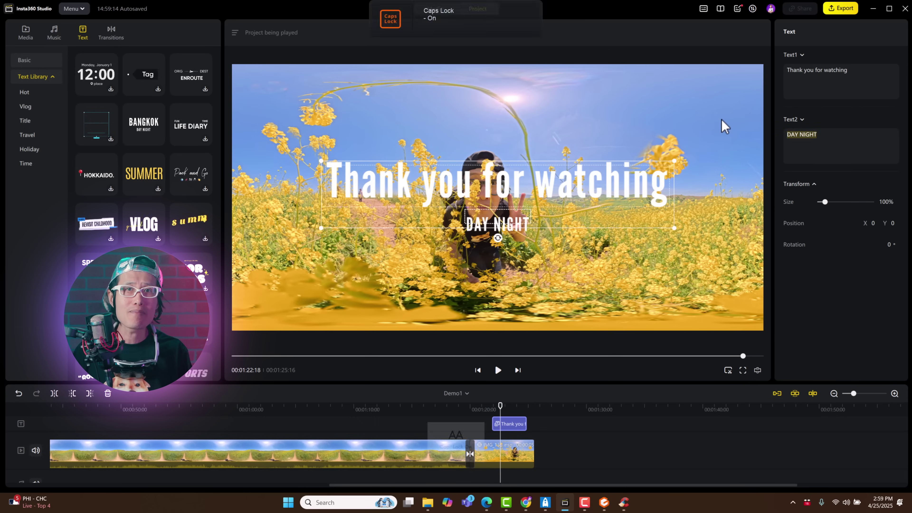
{"action": "type", "text": "Kimchi"}
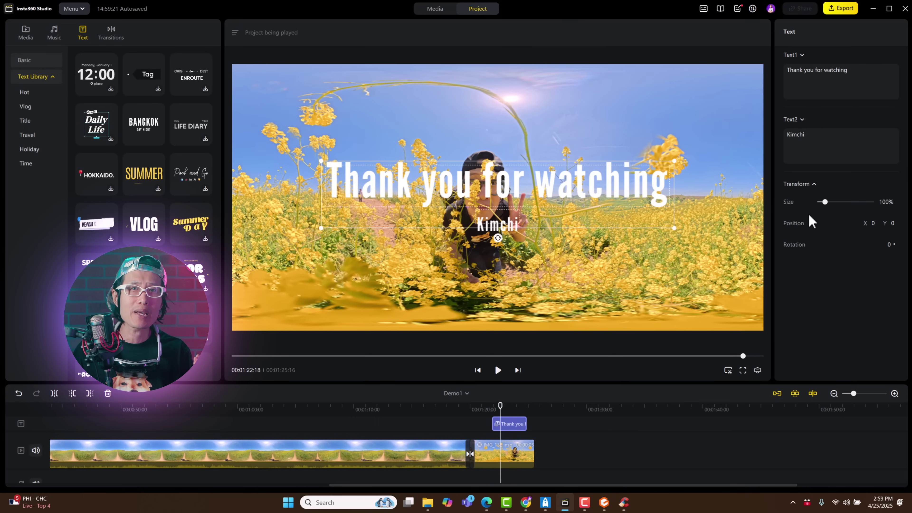
{"action": "left_click_drag", "start_coordinate": [824, 201], "coordinate": [820, 201]}
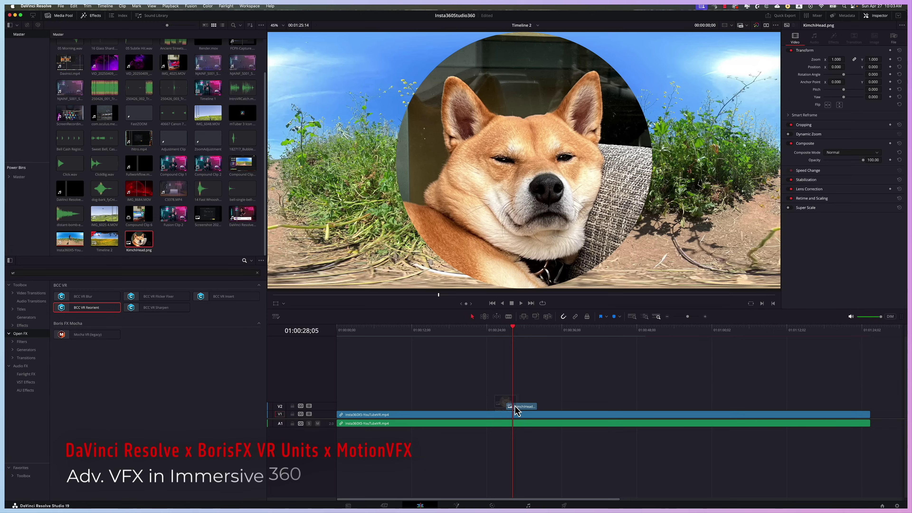
Apply VR Insert to the dog-head clip, raise the inset and pan the 360 preview left.
{"action": "left_click_drag", "start_coordinate": [201, 307], "coordinate": [522, 407]}
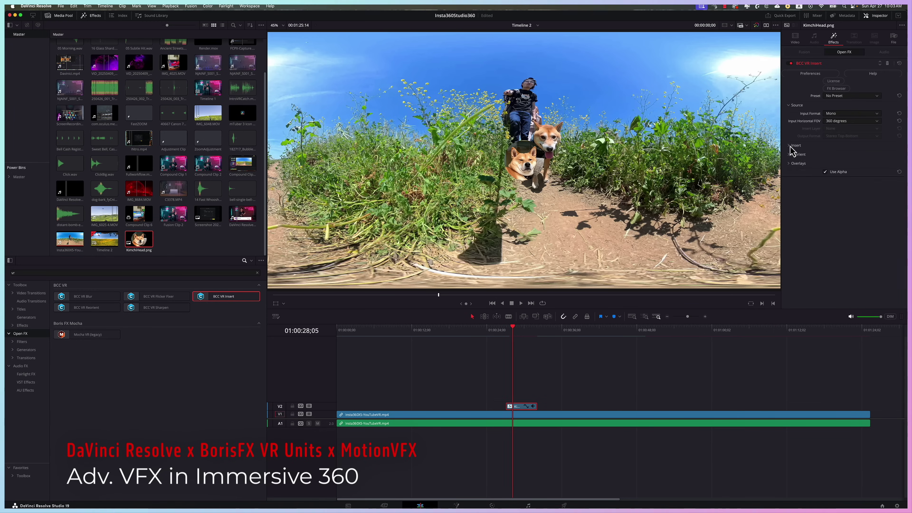
{"action": "mouse_move", "coordinate": [842, 155]}
{"action": "left_mouse_down"}
{"action": "mouse_move", "coordinate": [840, 177]}
{"action": "mouse_move", "coordinate": [849, 166]}
{"action": "left_mouse_up"}
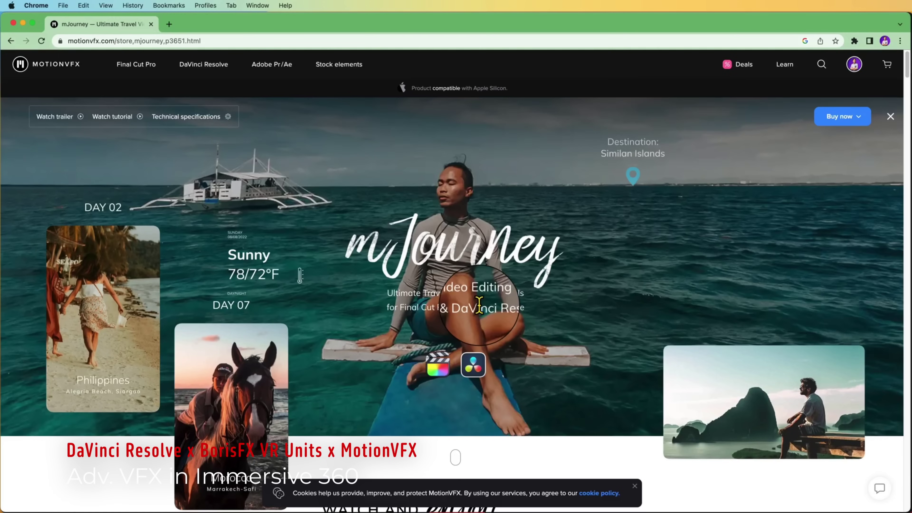
{"action": "scroll", "coordinate": [545, 270], "scroll_direction": "down", "scroll_amount": 5}
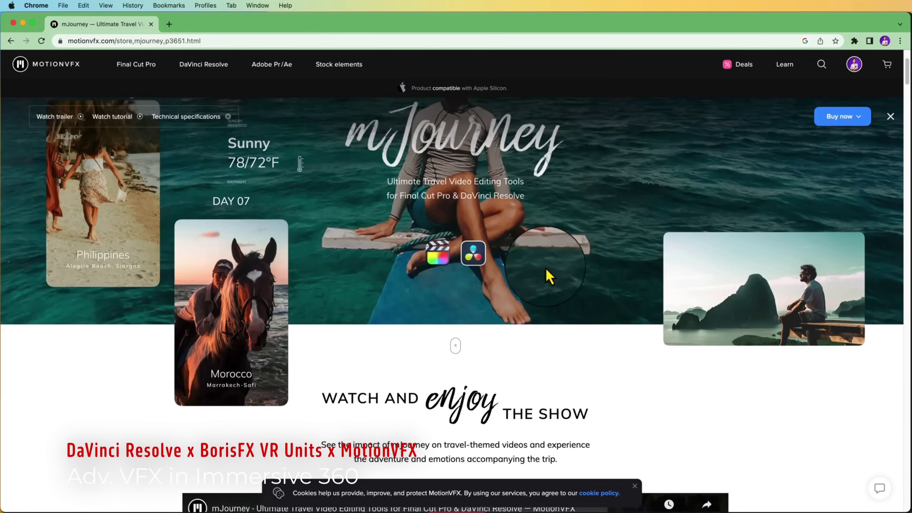
{"action": "scroll", "coordinate": [546, 270], "scroll_direction": "down", "scroll_amount": 3}
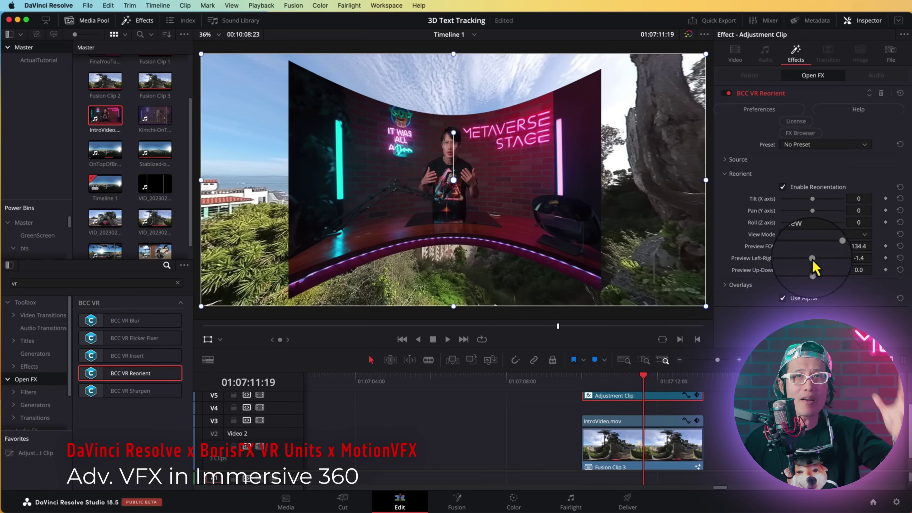
{"action": "left_click_drag", "start_coordinate": [818, 261], "coordinate": [813, 263]}
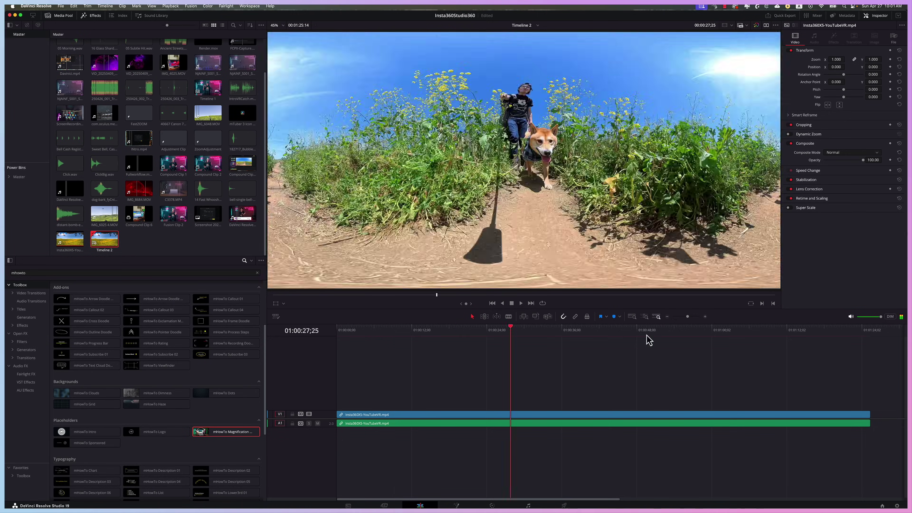
{"action": "left_click_drag", "start_coordinate": [647, 335], "coordinate": [551, 350]}
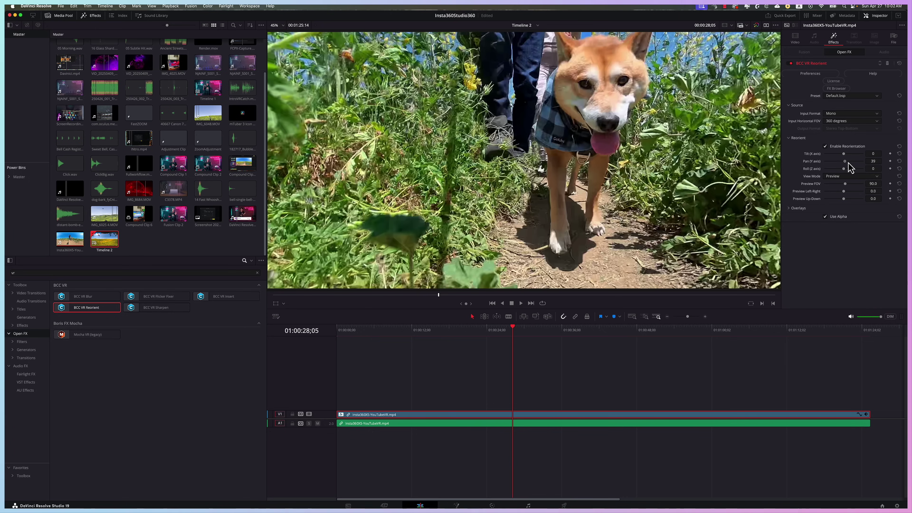
Reorient the pan to about 352 facing the man and dog, with Top-Left picture-in-picture.
{"action": "left_click_drag", "start_coordinate": [844, 163], "coordinate": [854, 163]}
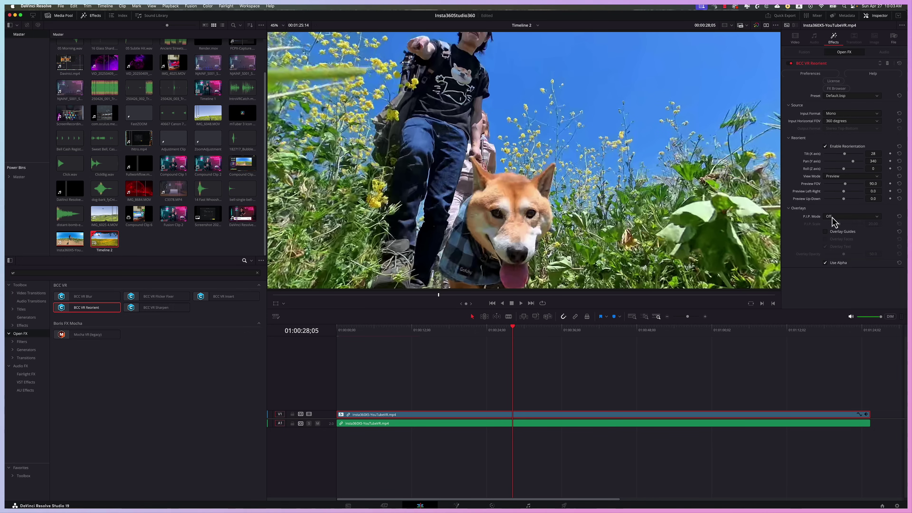
{"action": "left_click", "coordinate": [837, 232]}
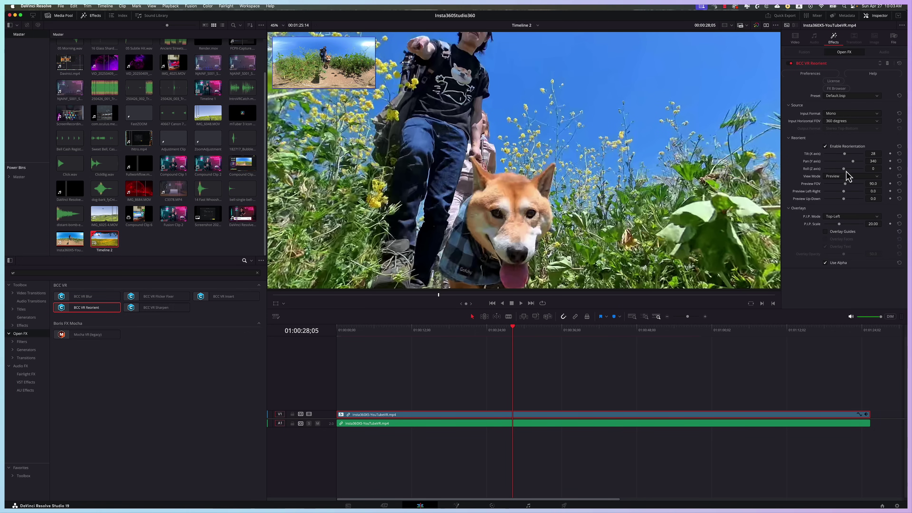
{"action": "left_click_drag", "start_coordinate": [852, 162], "coordinate": [853, 161]}
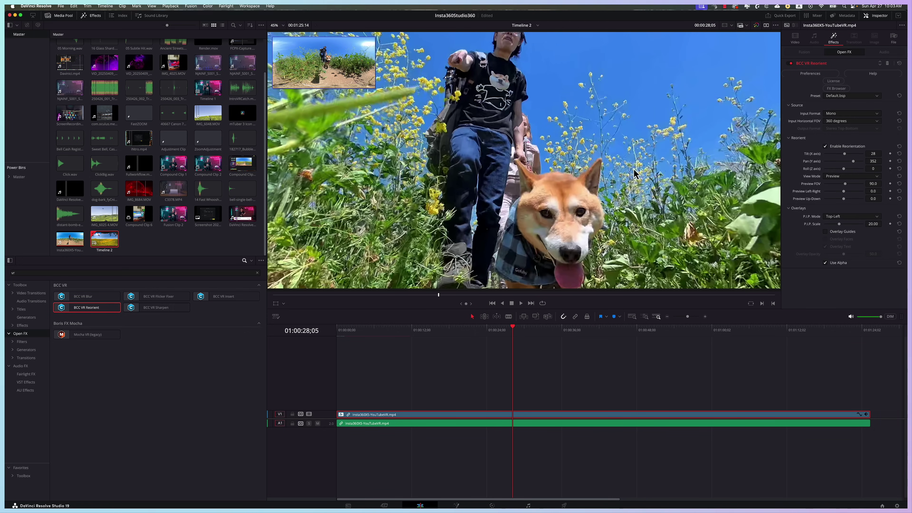
{"action": "left_click", "coordinate": [507, 407]}
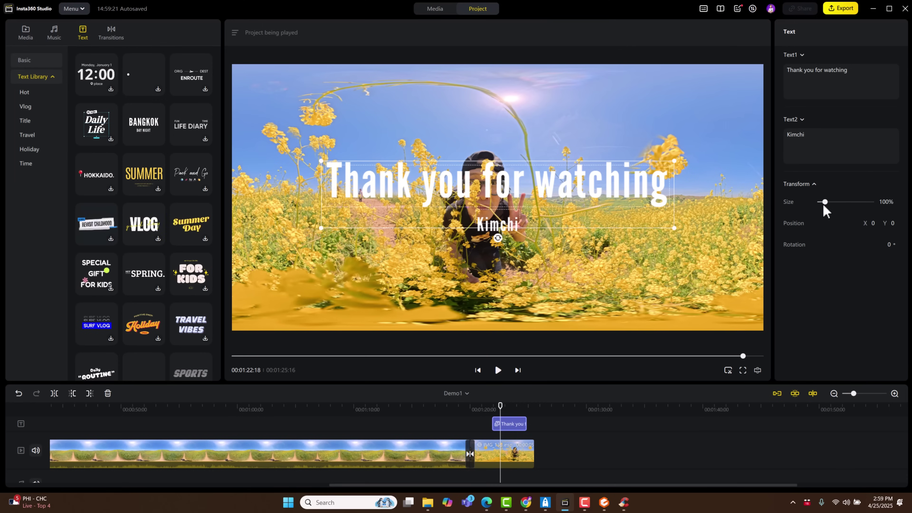
Resize the closing title to about 53% and view the project in the flat 360° Monitor.
{"action": "left_click_drag", "start_coordinate": [824, 207], "coordinate": [820, 203]}
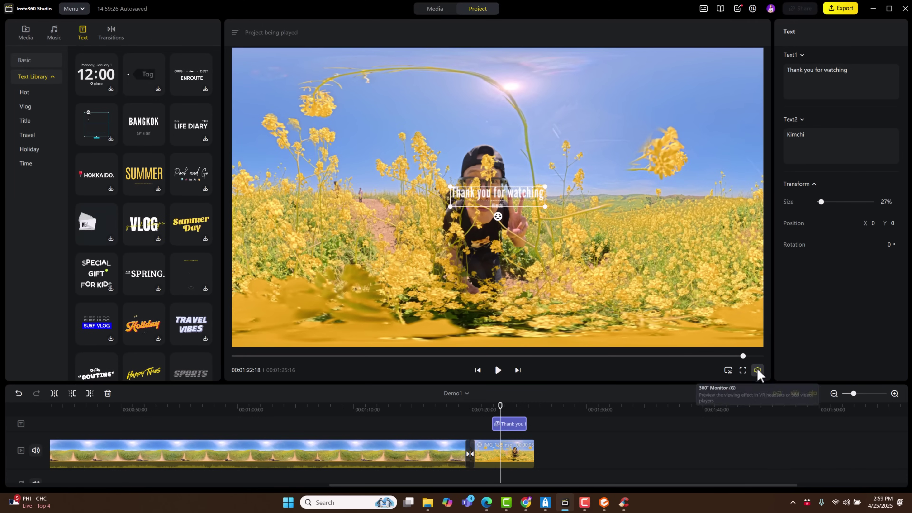
{"action": "left_click", "coordinate": [757, 369]}
{"action": "left_click_drag", "start_coordinate": [824, 204], "coordinate": [822, 208]}
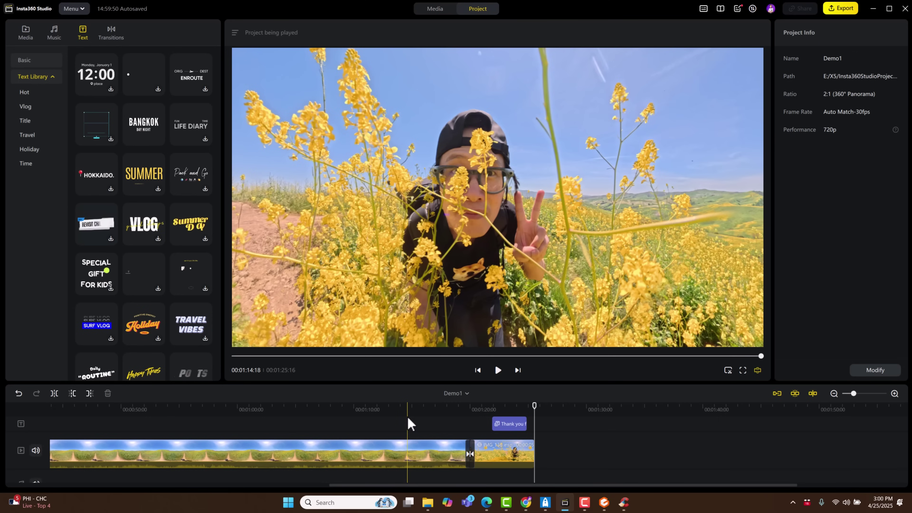
Keep 7680 x 3840 export resolution, set ProRes 422 encoding, leave frame rate unchanged.
{"action": "left_click", "coordinate": [841, 8]}
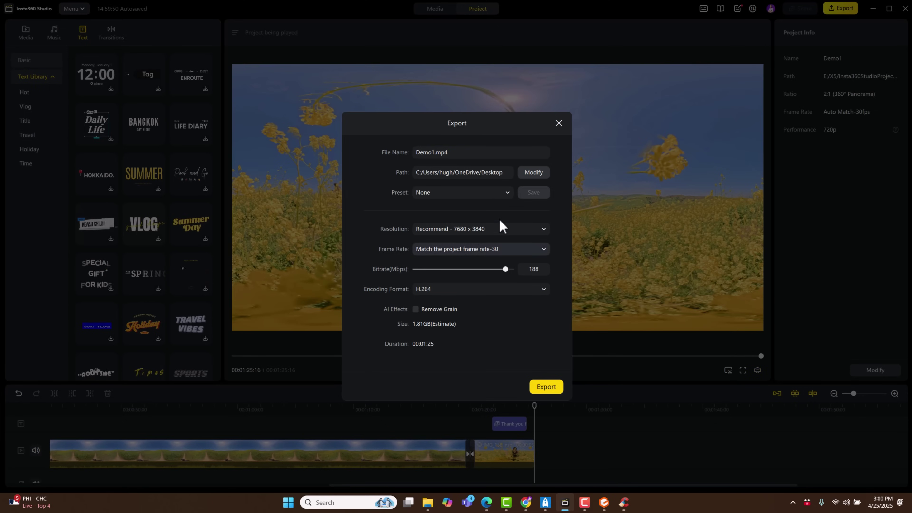
{"action": "left_click", "coordinate": [449, 232]}
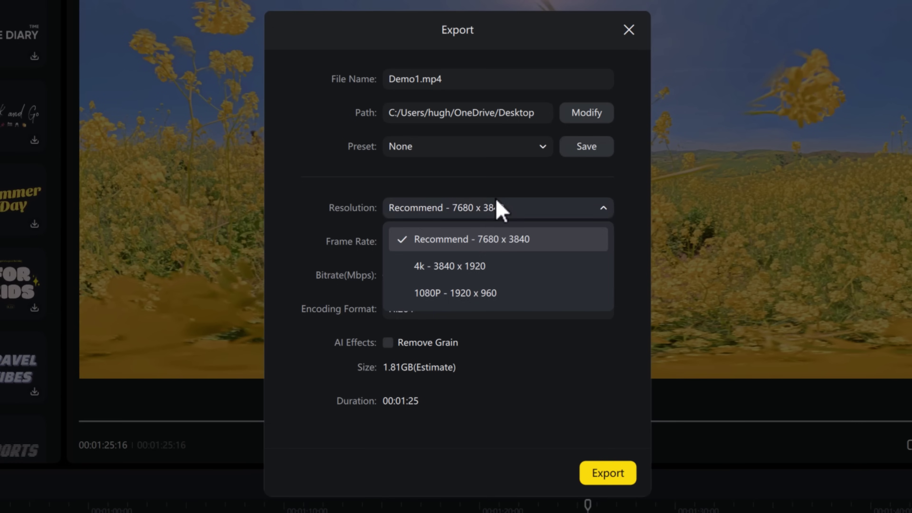
{"action": "left_click", "coordinate": [501, 204]}
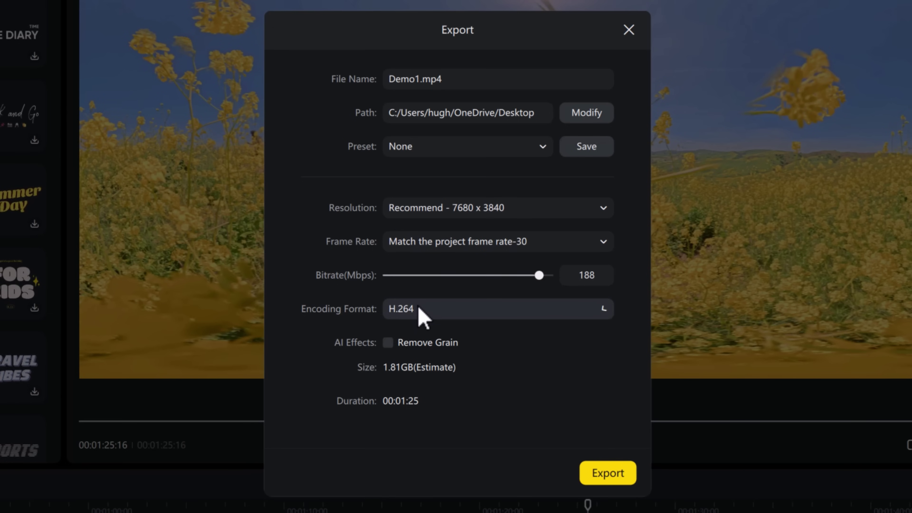
{"action": "left_click", "coordinate": [425, 308]}
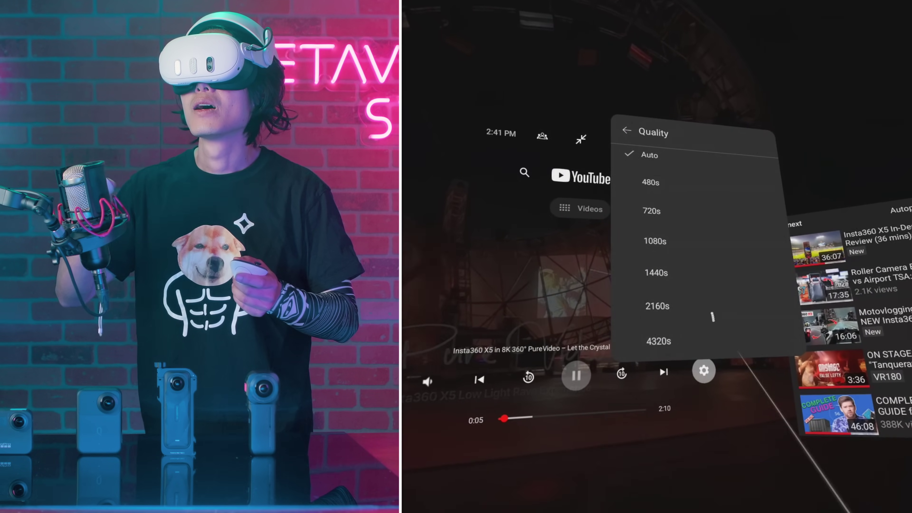
{"action": "left_click", "coordinate": [668, 344]}
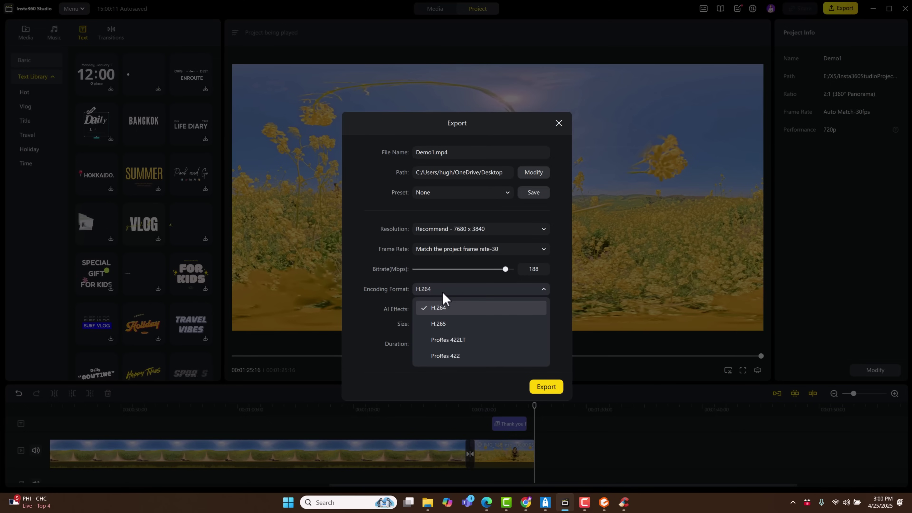
{"action": "left_click", "coordinate": [441, 355]}
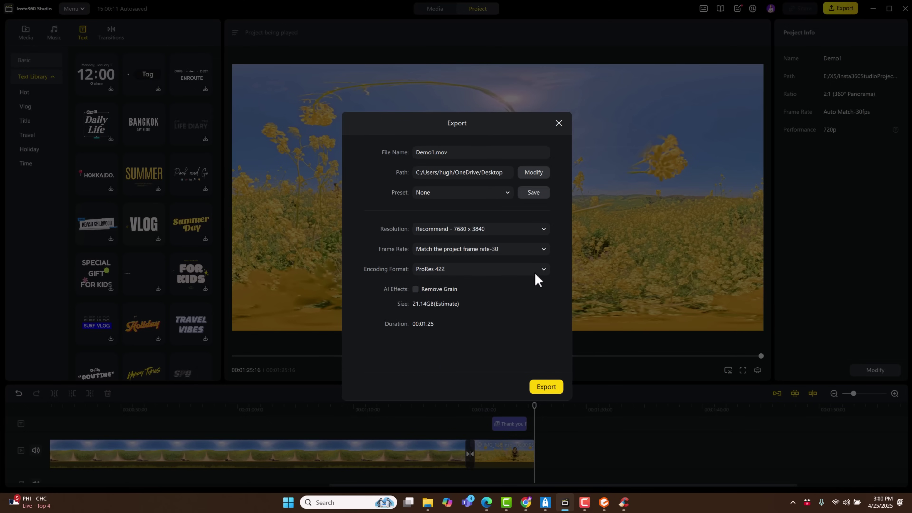
{"action": "left_click", "coordinate": [502, 251]}
{"action": "left_click", "coordinate": [502, 251]}
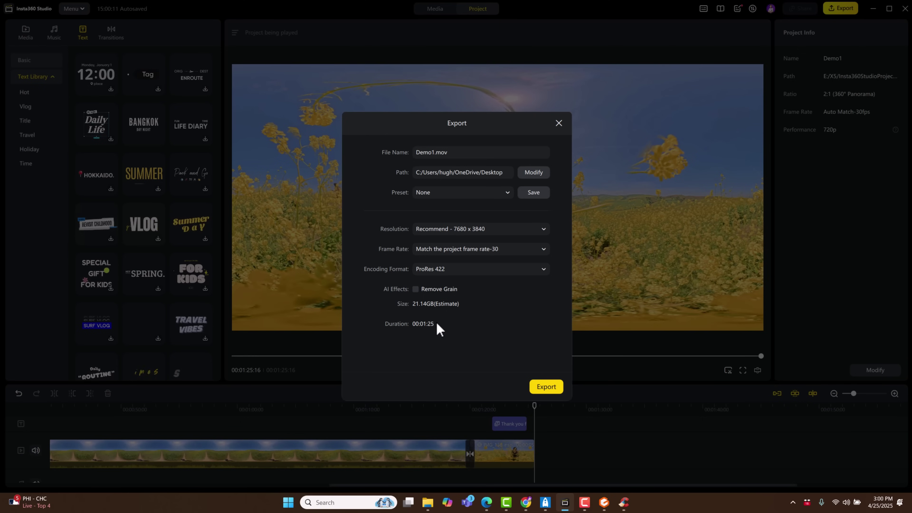
Apply the Youtube-Pano export preset.
{"action": "left_click", "coordinate": [446, 193]}
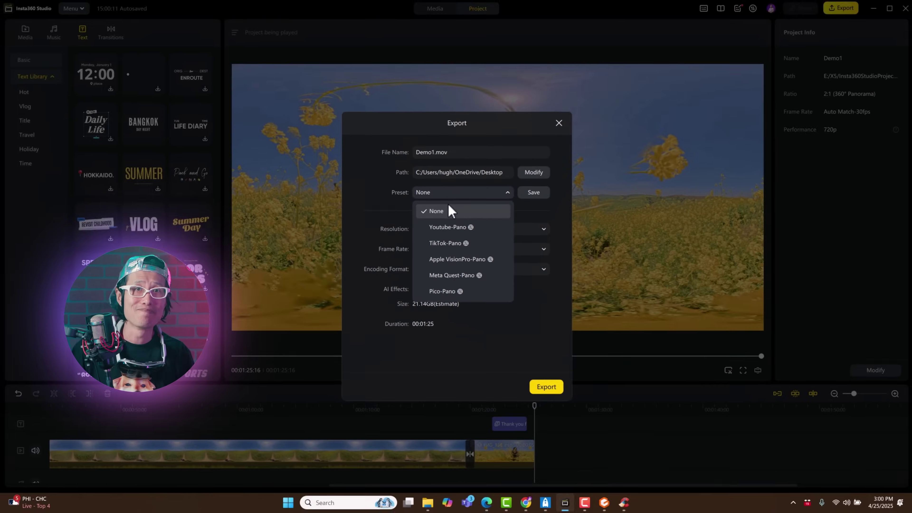
{"action": "left_click", "coordinate": [448, 230]}
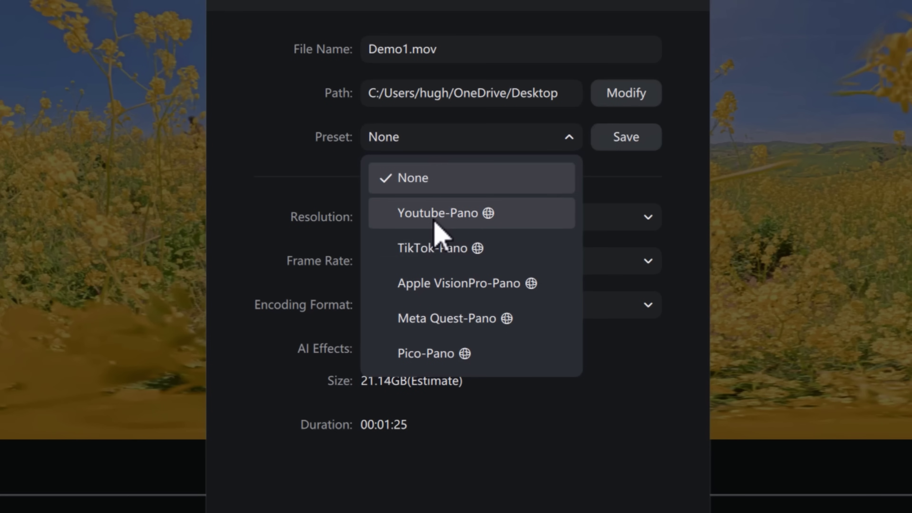
{"action": "left_click", "coordinate": [433, 222]}
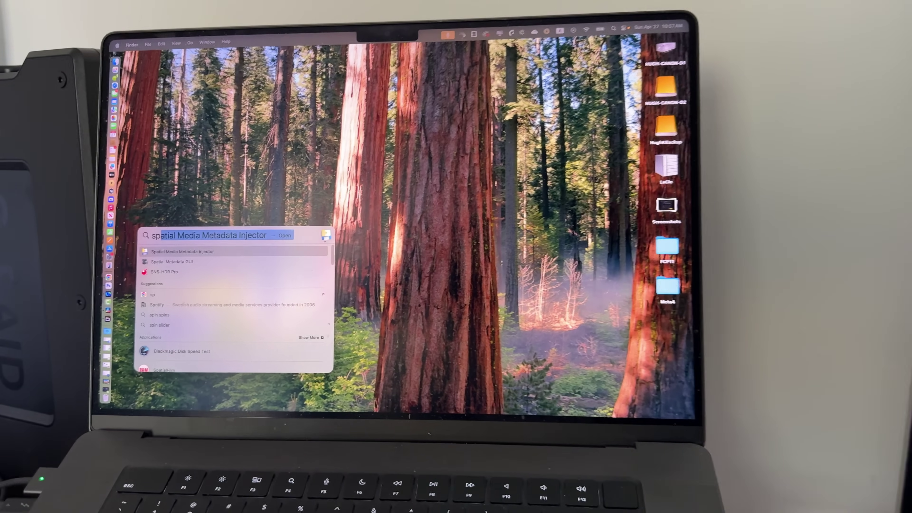
Pick the _test folder and bring up the export preset list for RenderFromResovle.mp4.
{"action": "key", "text": "Return"}
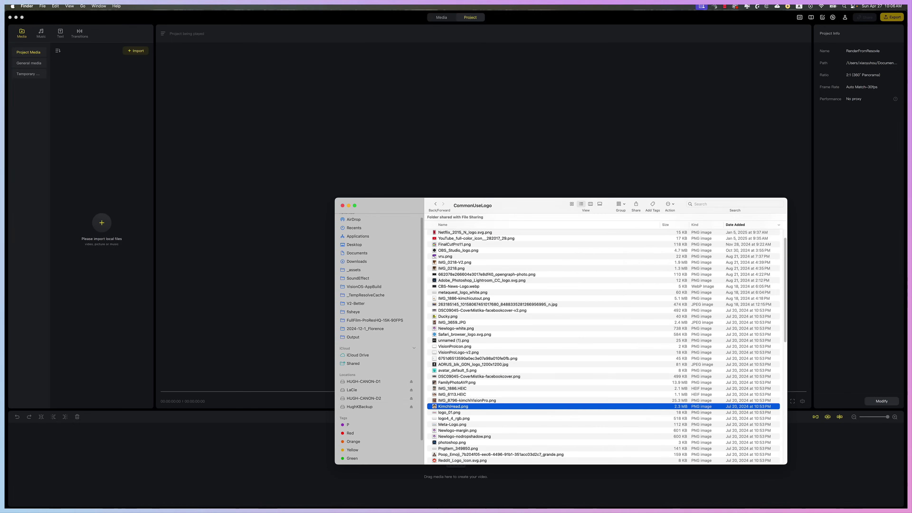
{"action": "left_click", "coordinate": [444, 226]}
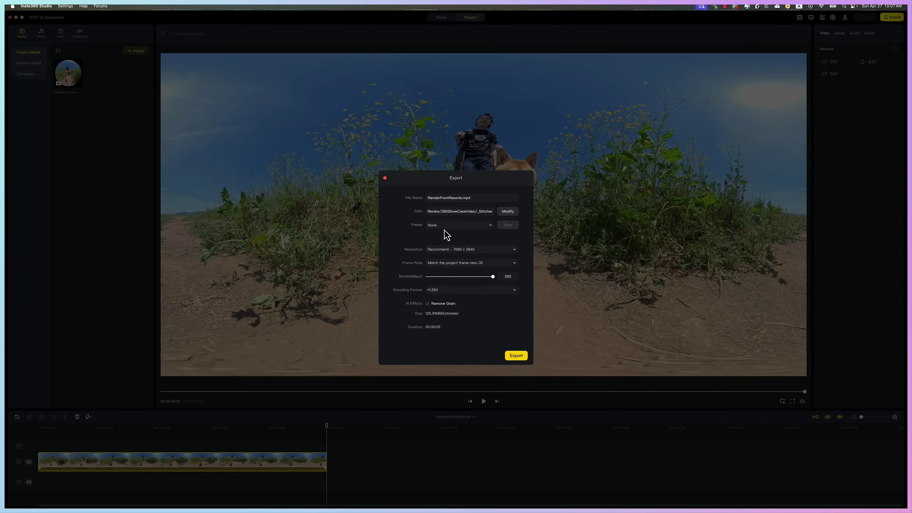
{"action": "left_click", "coordinate": [443, 229]}
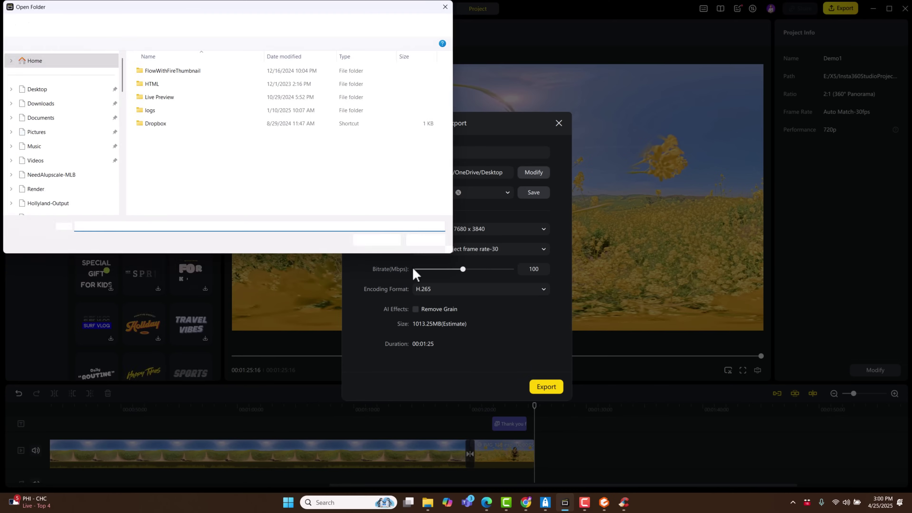
Create a 360Render folder in E:/X5, set it as the output path, and export with Youtube-Pano.
{"action": "double_click", "coordinate": [189, 114]}
{"action": "left_click", "coordinate": [64, 44]}
{"action": "type", "text": "360Render"}
{"action": "key", "text": "Return"}
{"action": "left_click", "coordinate": [377, 239]}
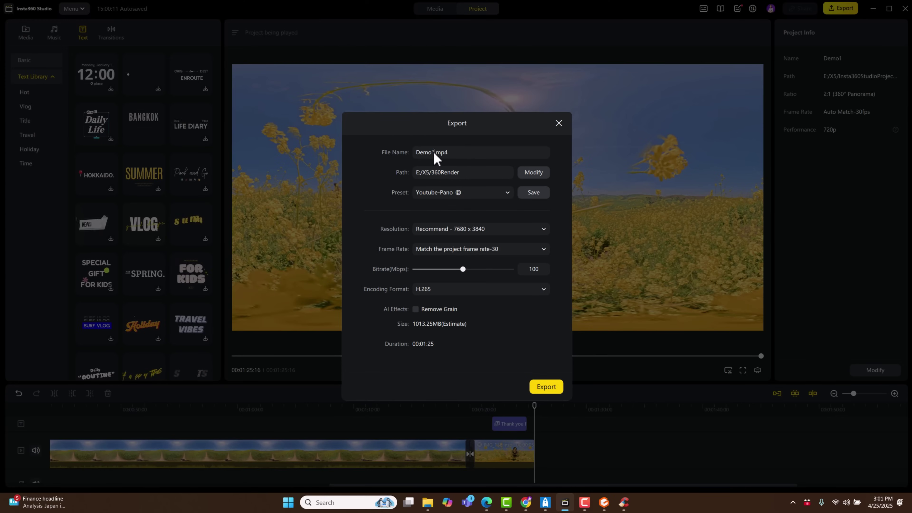
{"action": "left_click", "coordinate": [545, 387]}
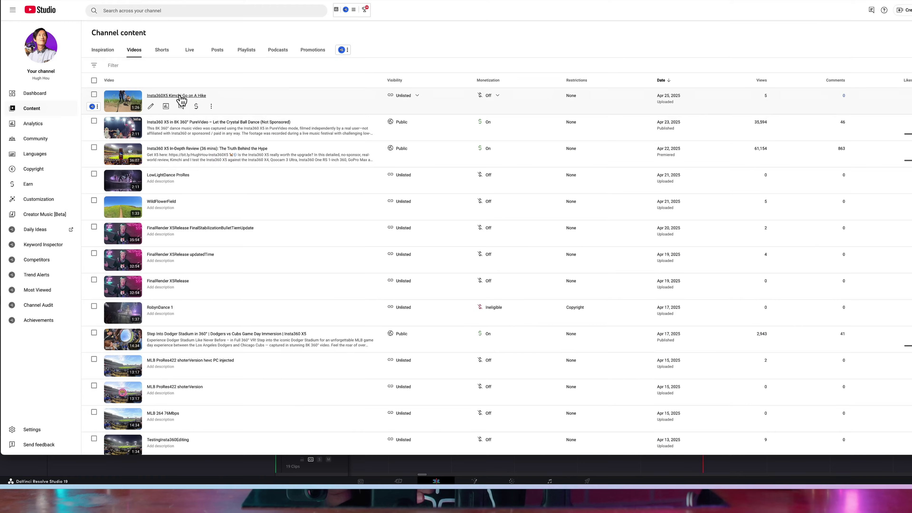
Open the Kimchi Go on A Hike watch page, choose a playback quality, and drag around the hillside.
{"action": "left_click", "coordinate": [180, 95]}
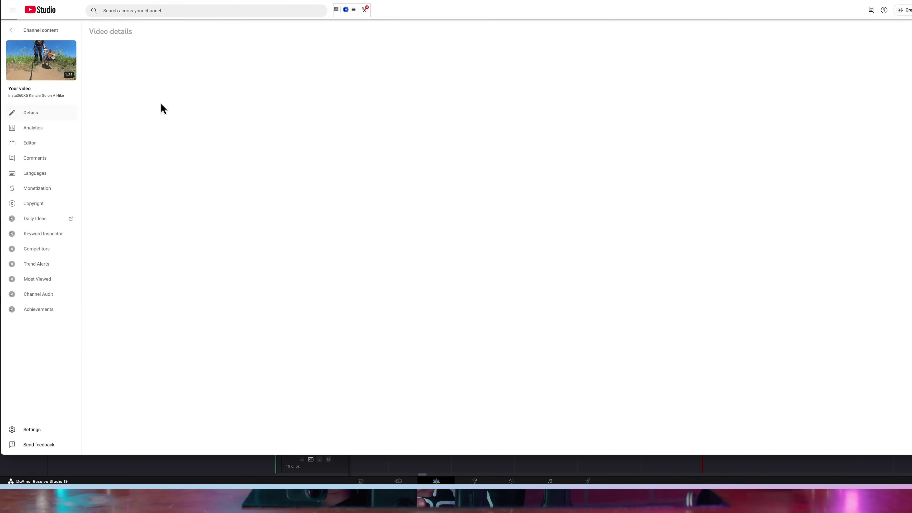
{"action": "left_click", "coordinate": [359, 120]}
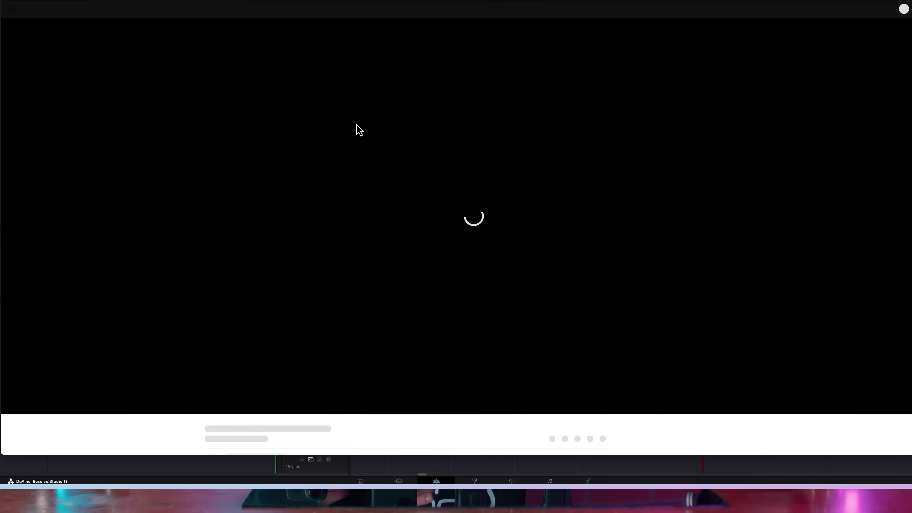
{"action": "left_click", "coordinate": [885, 411]}
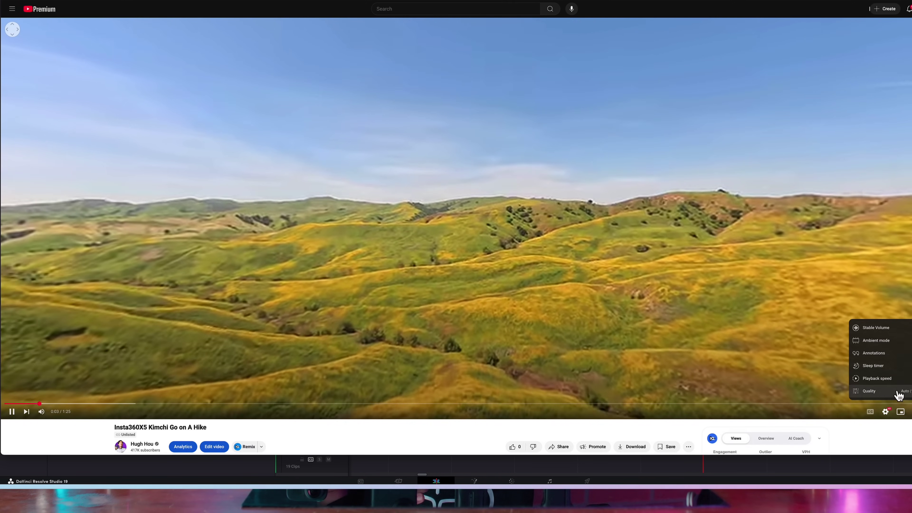
{"action": "left_click", "coordinate": [892, 388]}
{"action": "left_click", "coordinate": [877, 300]}
{"action": "left_click_drag", "start_coordinate": [878, 302], "coordinate": [678, 202]}
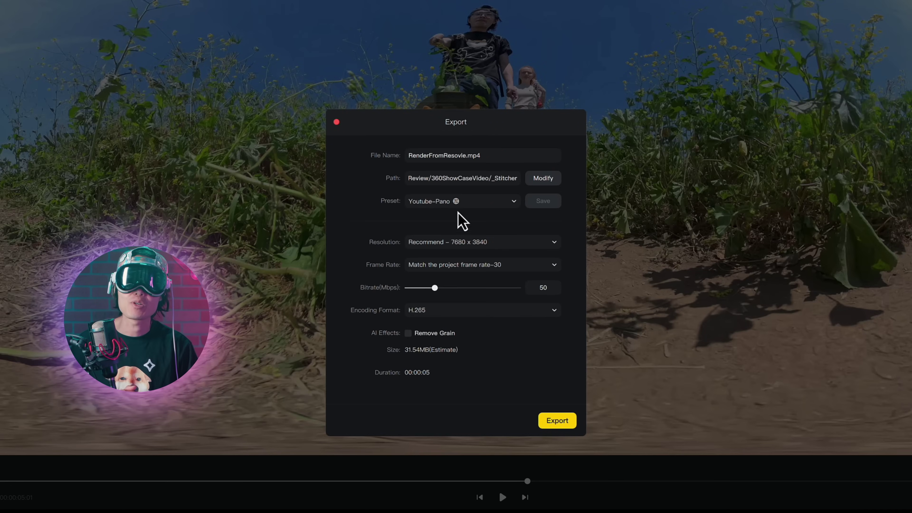
Apply the Apple VisionPro-Pano preset at 150 Mbps and enable Remove Grain.
{"action": "left_click", "coordinate": [460, 212]}
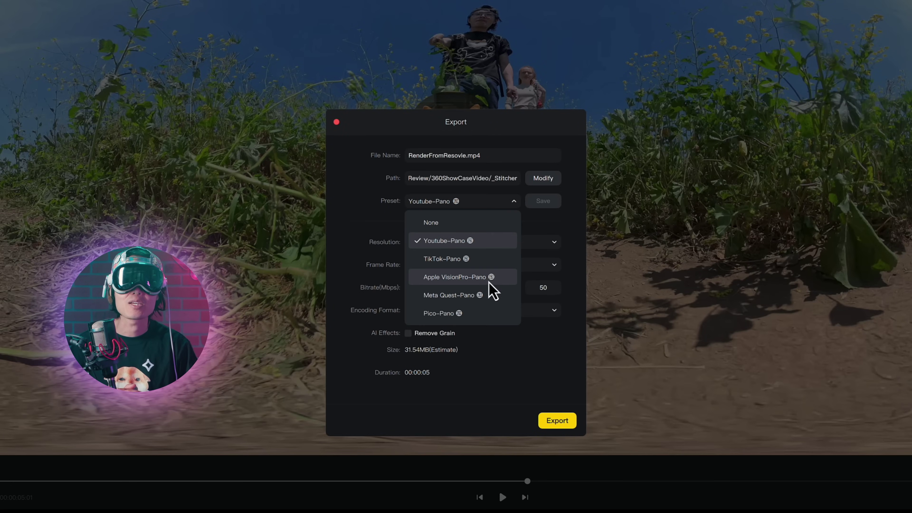
{"action": "left_click", "coordinate": [455, 278]}
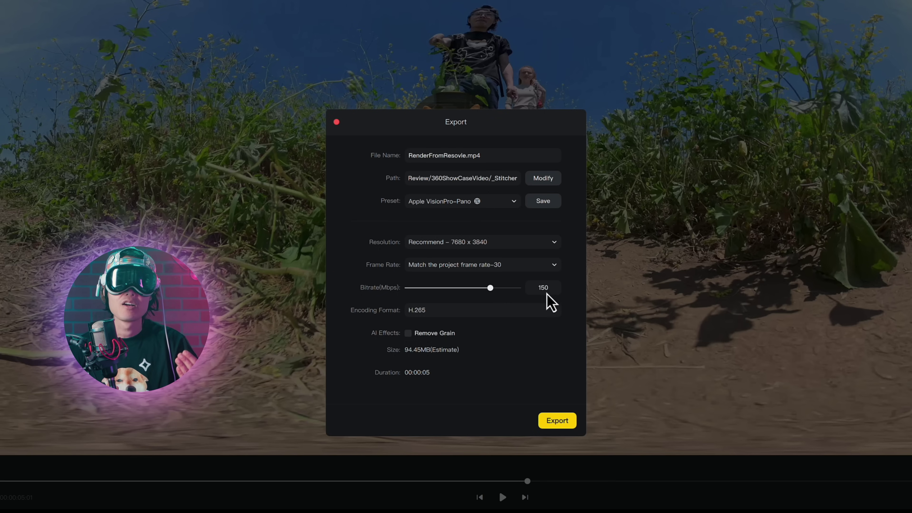
{"action": "left_click", "coordinate": [433, 334]}
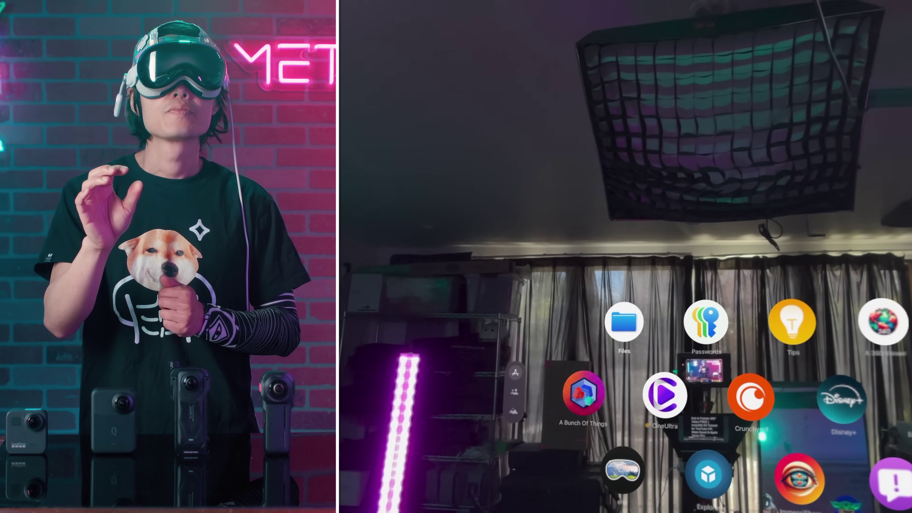
Browse Downloads in Files, then launch Spatial Film and open its Local File picker on 360°.
{"action": "left_click", "coordinate": [624, 321]}
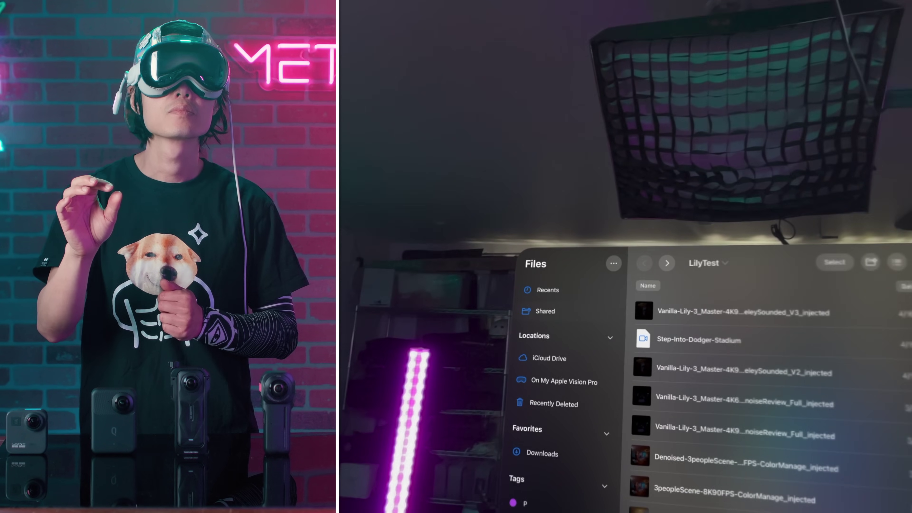
{"action": "left_click", "coordinate": [573, 386]}
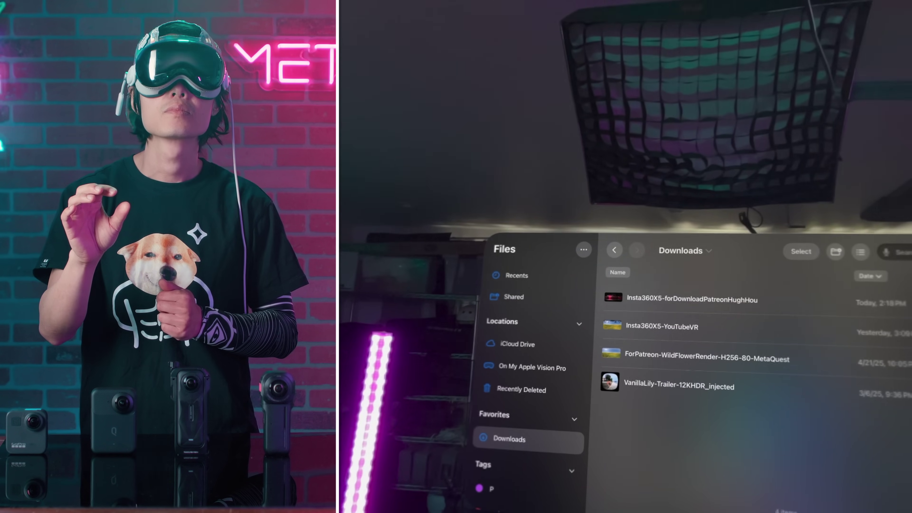
{"action": "key", "text": "super"}
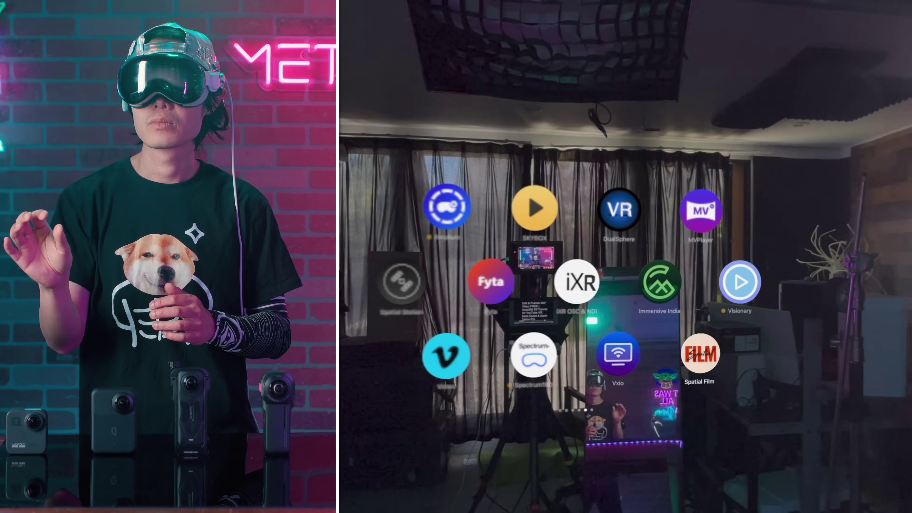
{"action": "left_click", "coordinate": [700, 352]}
{"action": "left_click", "coordinate": [726, 276]}
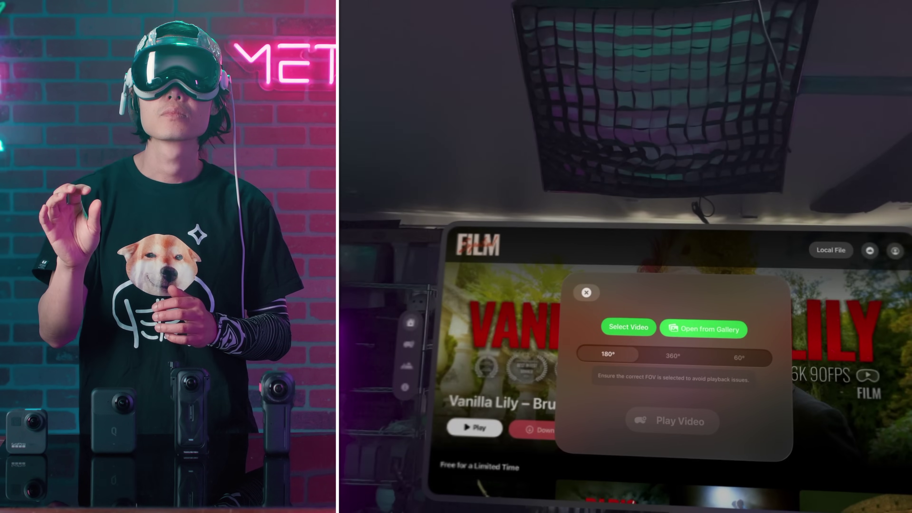